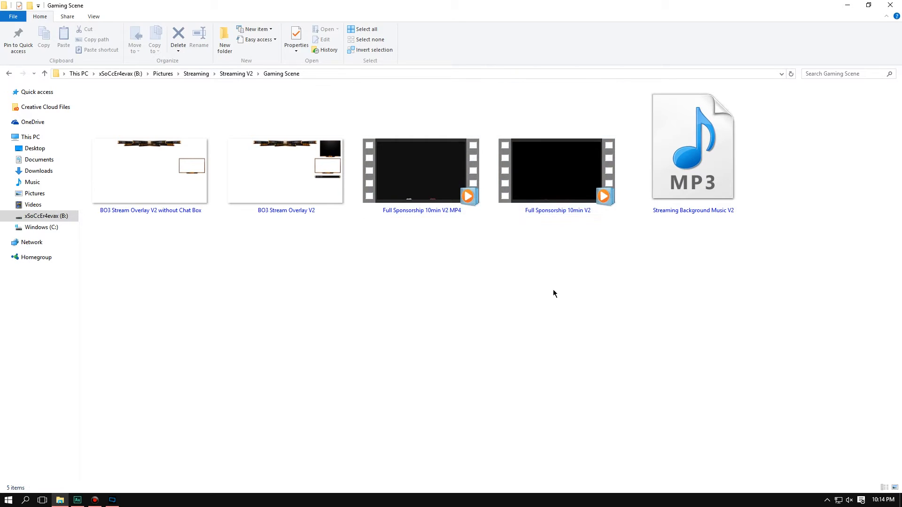
# Look through the files in the Gaming Scene and Intermission Scene folders of Streaming V2.
pyautogui.click(672, 213)
pyautogui.click(10, 74)
pyautogui.doubleClick(258, 147)
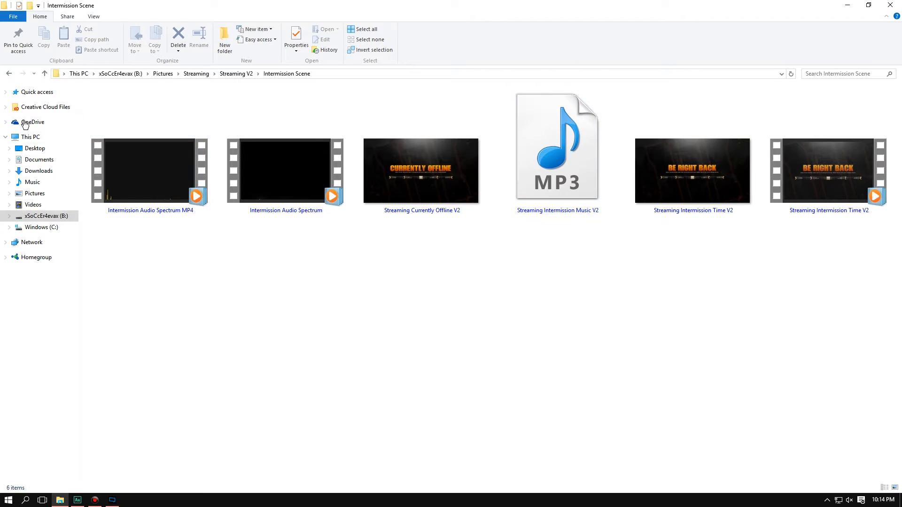
pyautogui.click(8, 74)
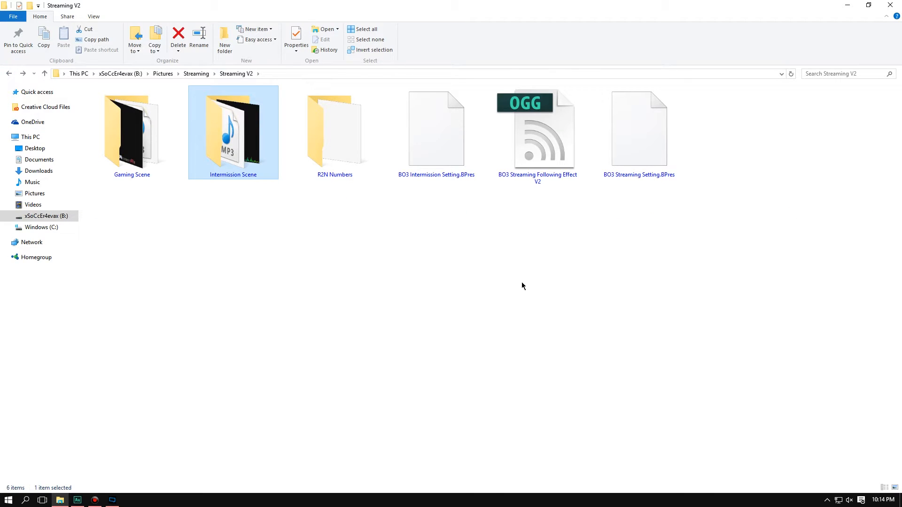
pyautogui.click(846, 5)
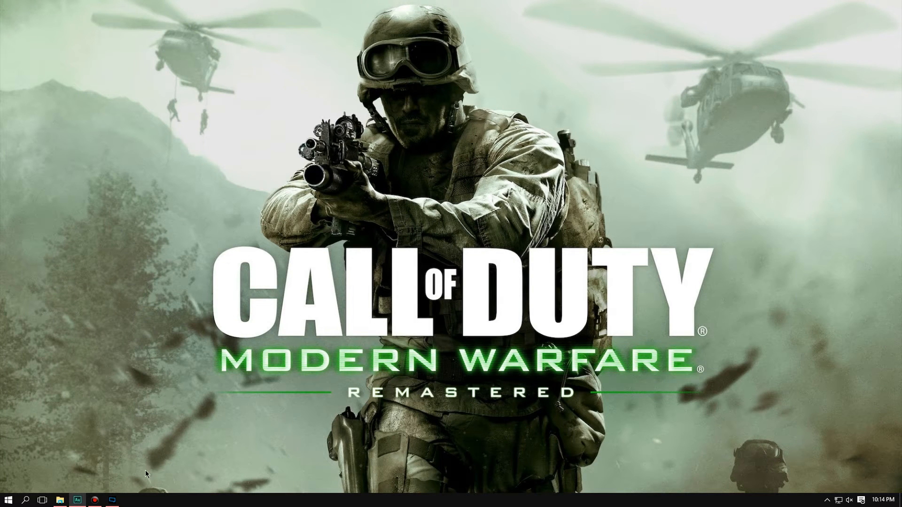
# Switch to XSplit Broadcaster and review the general settings for the audio mixing sample rate and the scene hotkeys.
pyautogui.click(120, 502)
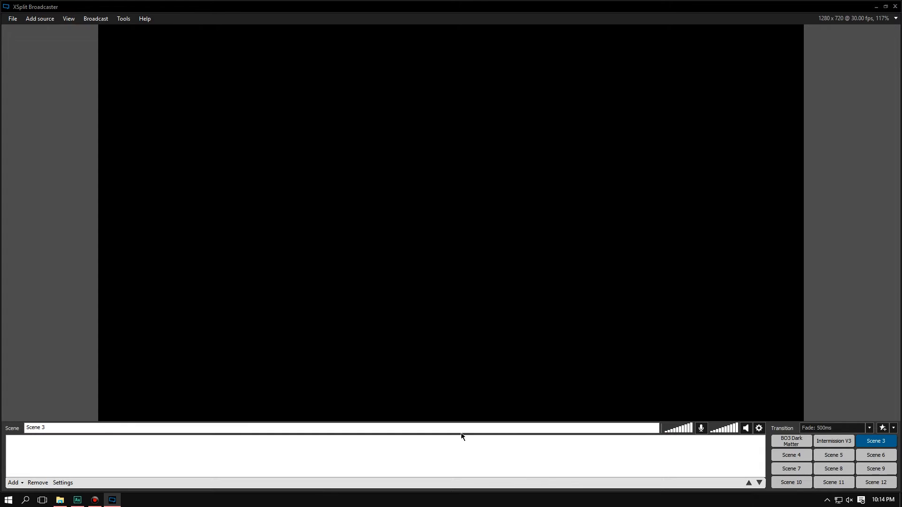
pyautogui.click(758, 428)
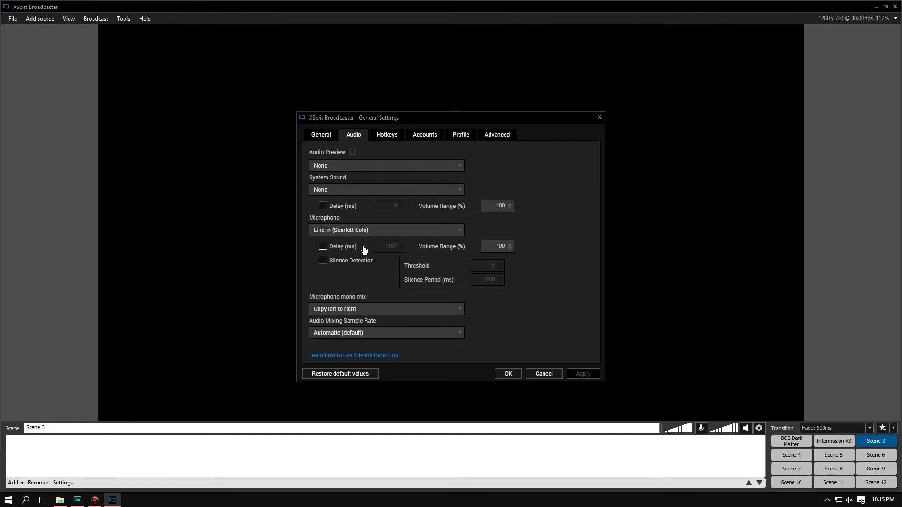
pyautogui.click(361, 335)
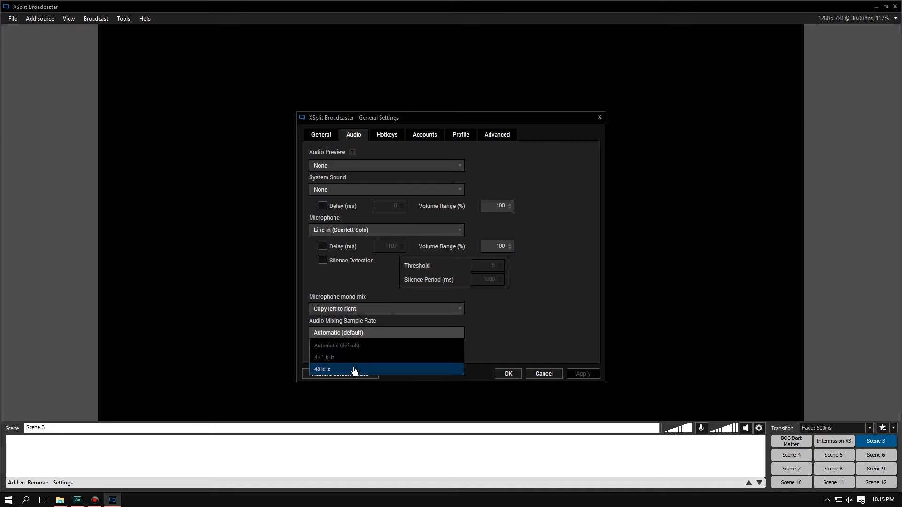
pyautogui.click(458, 334)
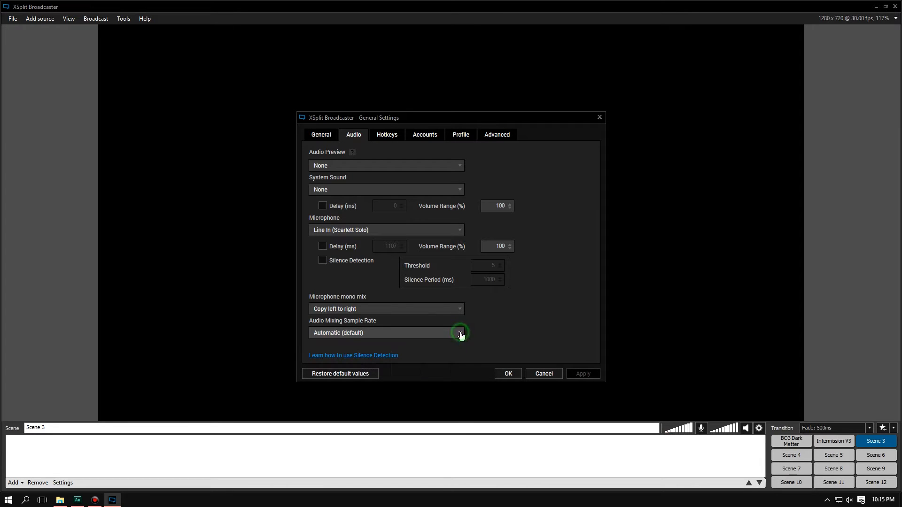
pyautogui.click(392, 141)
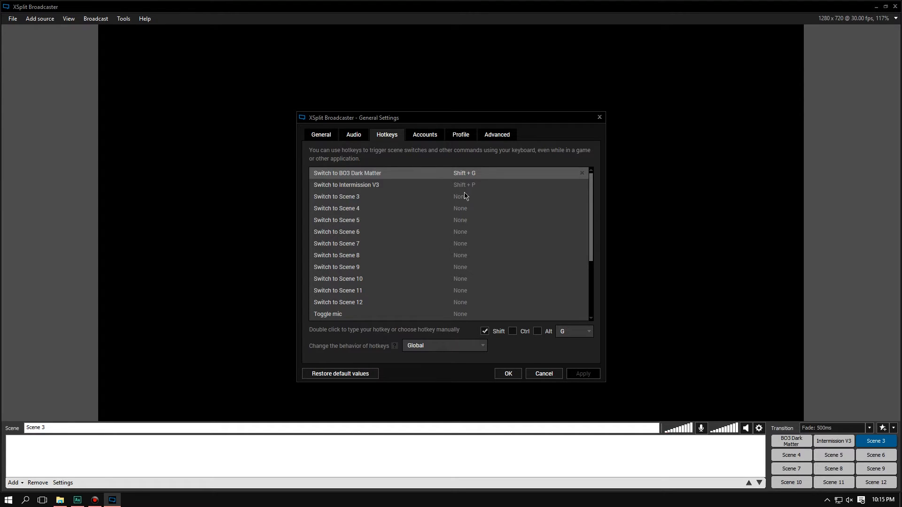
# Examine the hints for the advanced general settings and preview their default values, discarding the change.
pyautogui.click(489, 138)
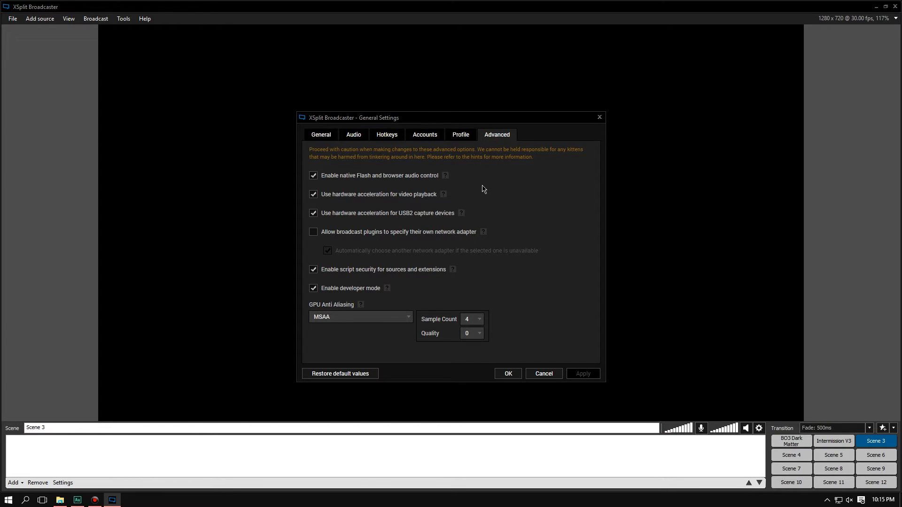
pyautogui.moveTo(444, 183)
pyautogui.moveTo(461, 215)
pyautogui.moveTo(453, 272)
pyautogui.moveTo(386, 290)
pyautogui.moveTo(360, 306)
pyautogui.click(362, 374)
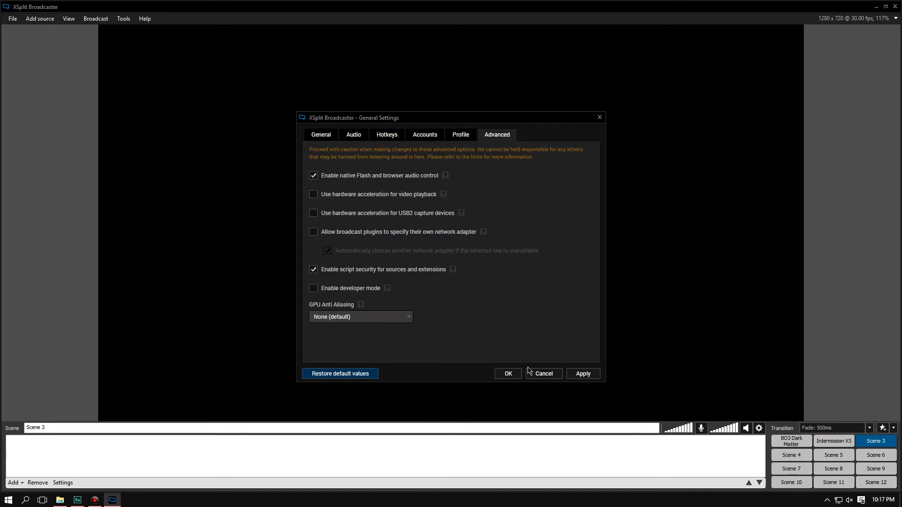
pyautogui.click(541, 374)
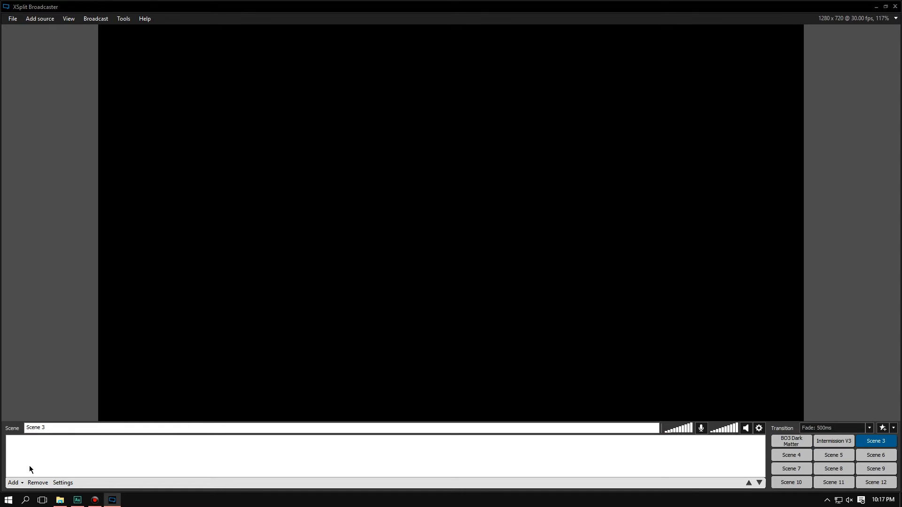
# Add the Elgato Game Capture HD as a source in Scene 3 and enlarge it to fill the whole canvas.
pyautogui.click(14, 483)
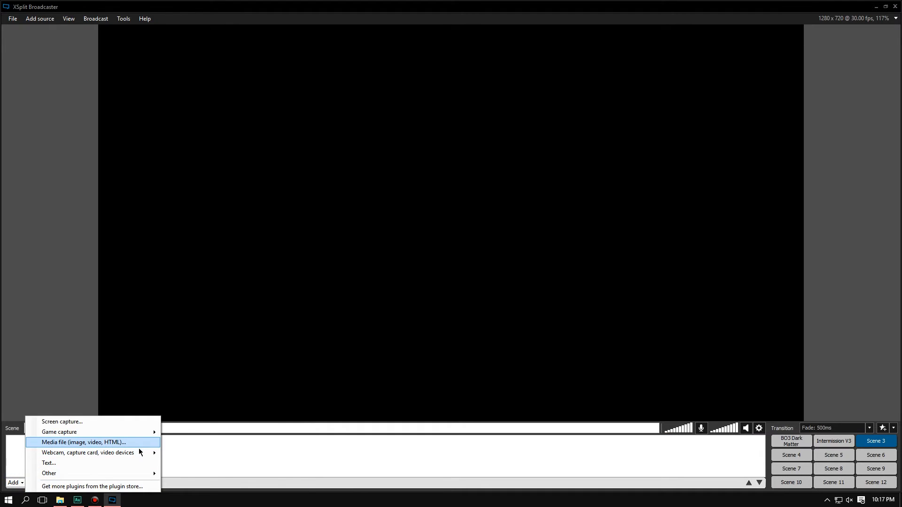
pyautogui.moveTo(139, 452)
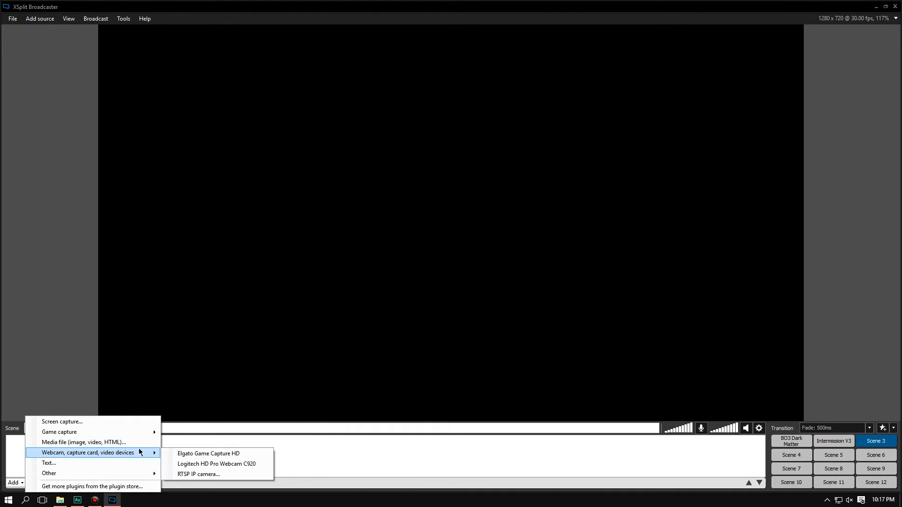
pyautogui.click(194, 458)
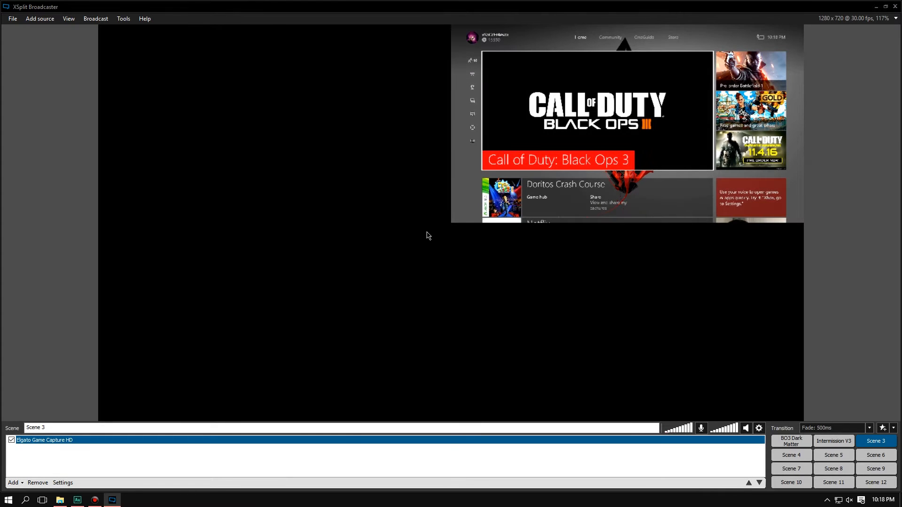
pyautogui.click(426, 231)
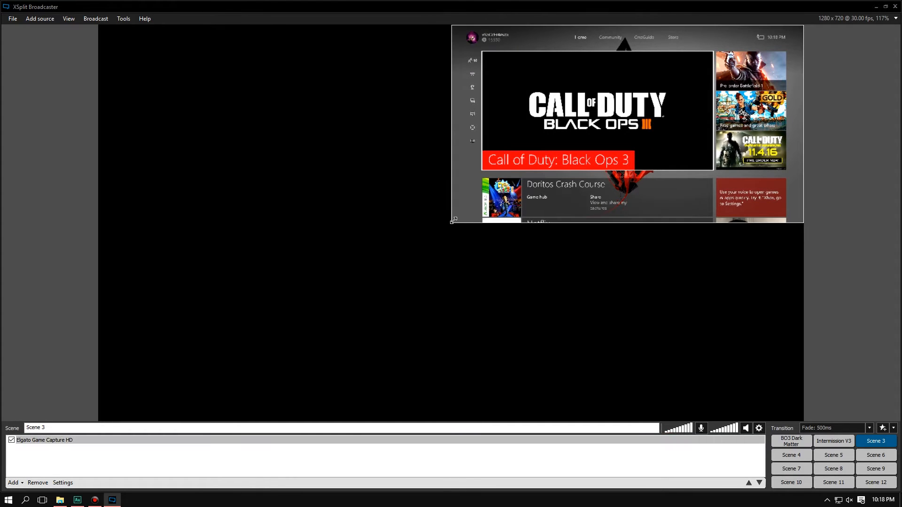
pyautogui.moveTo(445, 221); pyautogui.dragTo(79, 404)
# Set the input device in the Elgato Game Capture HD source's video input configuration to Xbox One.
pyautogui.click(61, 440)
pyautogui.doubleClick(77, 445)
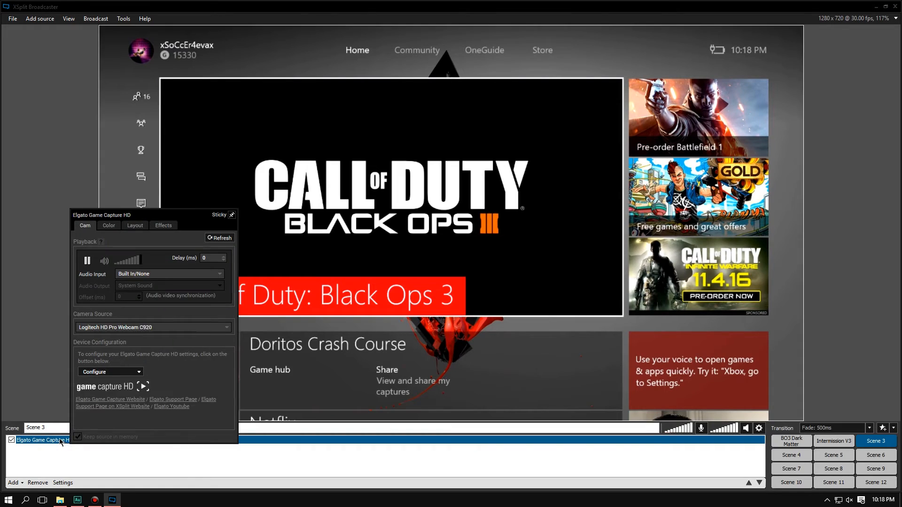
pyautogui.click(108, 371)
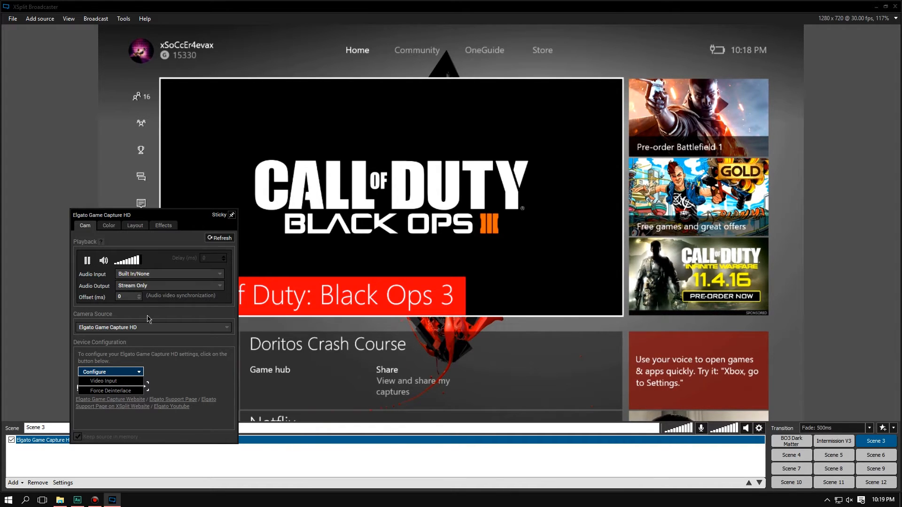
pyautogui.click(128, 383)
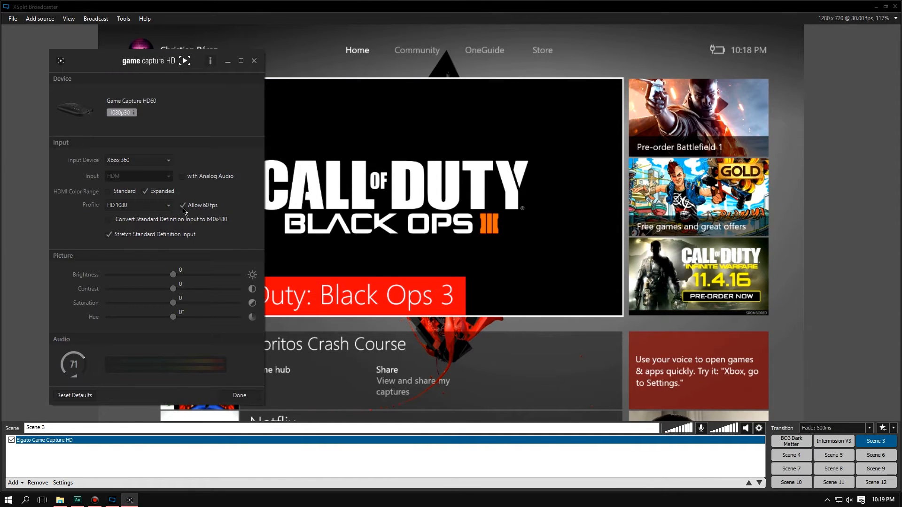
pyautogui.click(157, 167)
pyautogui.click(157, 173)
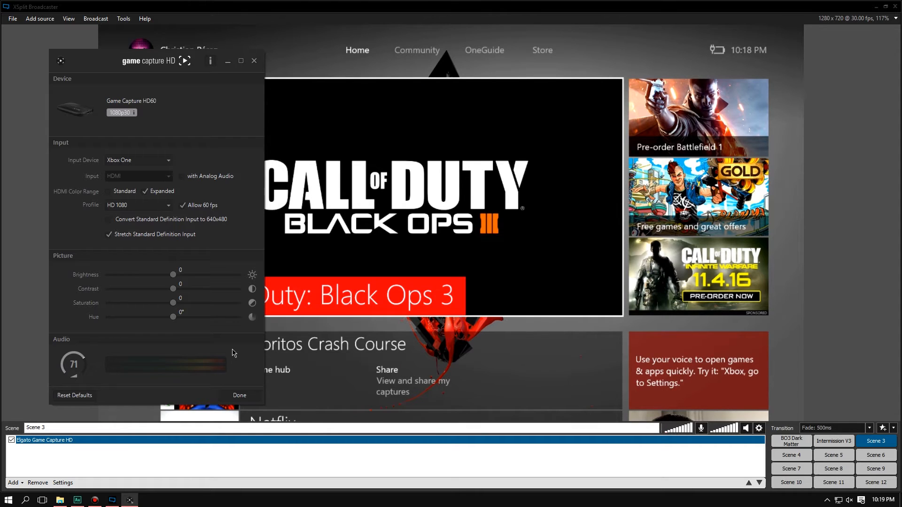
pyautogui.click(239, 396)
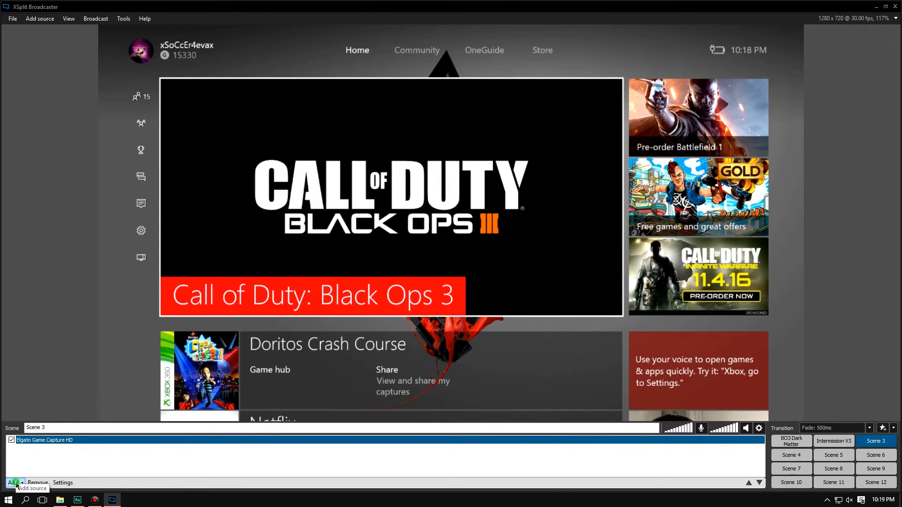
# Start adding a media file source, browse to the Gaming Scene folder and show its files as extra large icons.
pyautogui.click(14, 483)
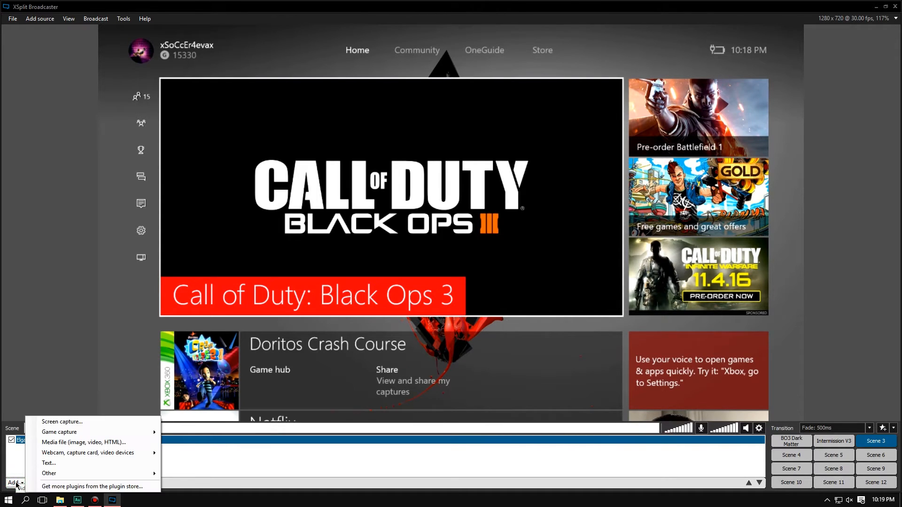
pyautogui.click(120, 442)
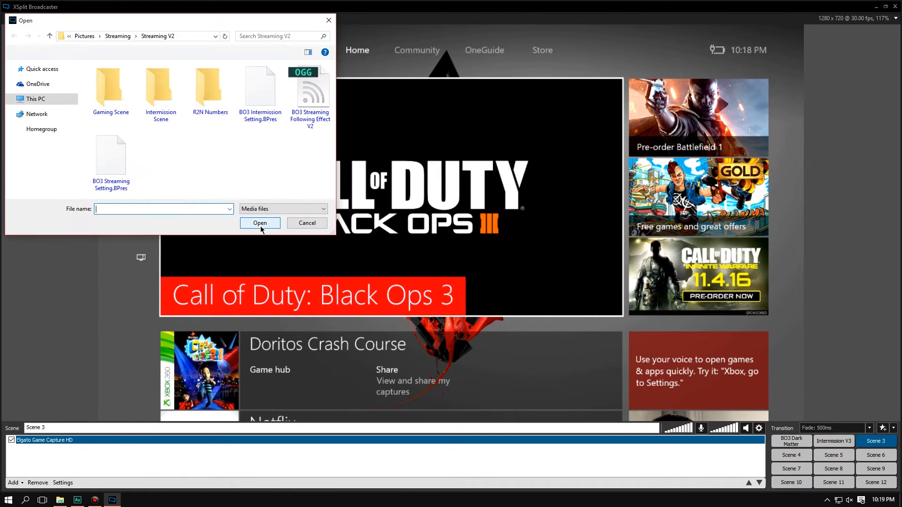
pyautogui.doubleClick(115, 99)
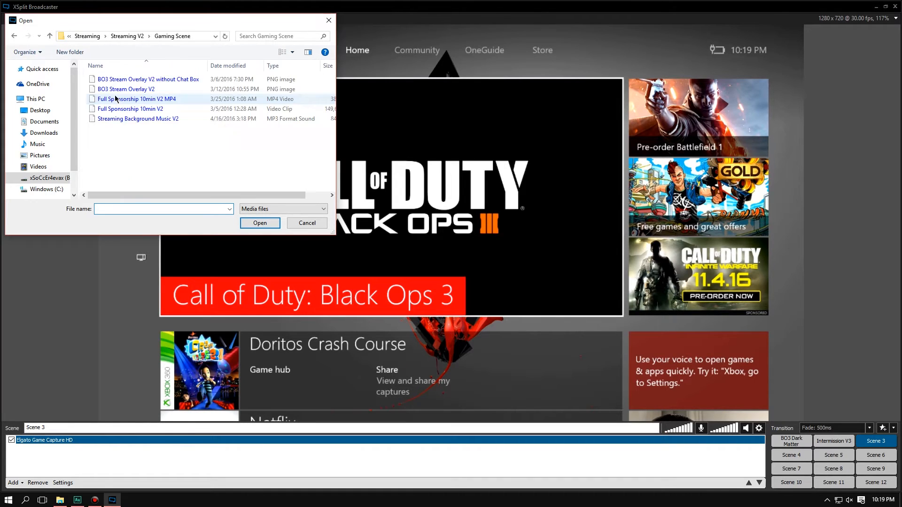
pyautogui.rightClick(181, 146)
pyautogui.moveTo(271, 150)
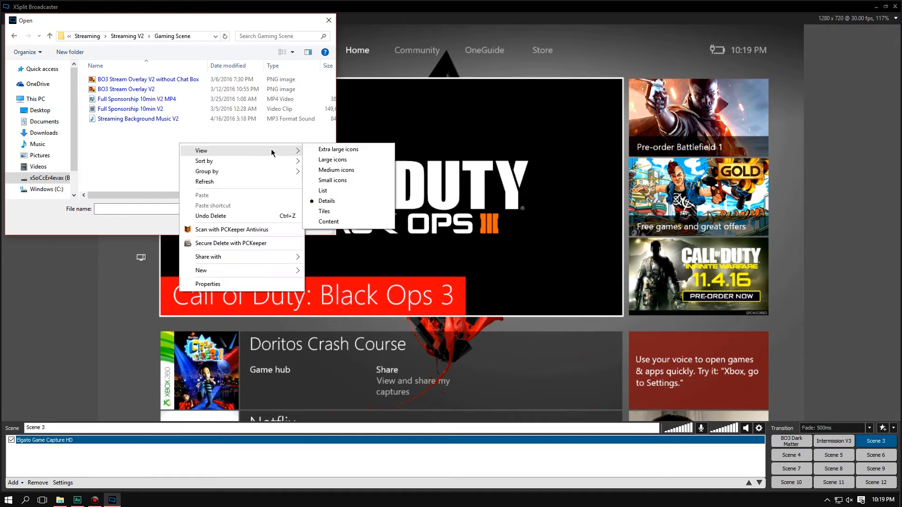
pyautogui.click(341, 149)
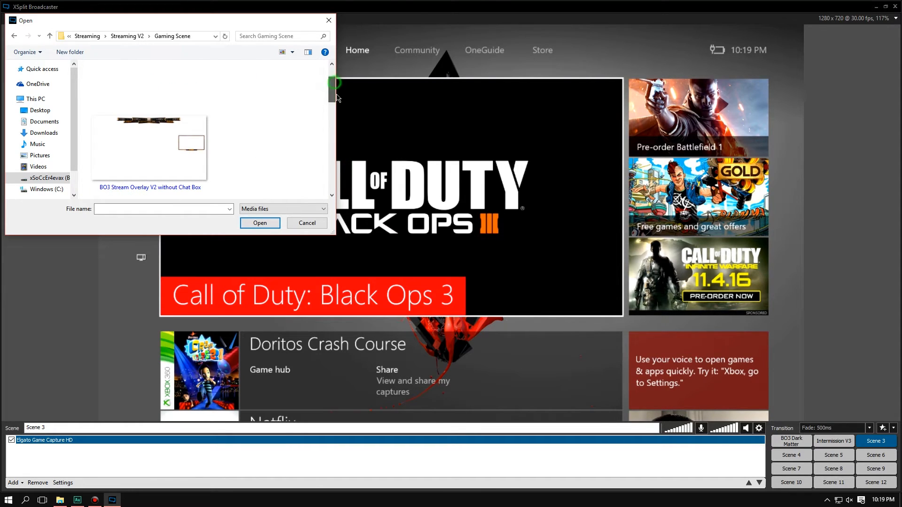
# Add the image "BO3 Stream Overlay V2 without Chat Box" to the scene and enlarge it to fill the canvas.
pyautogui.scroll(-3, 332, 96)
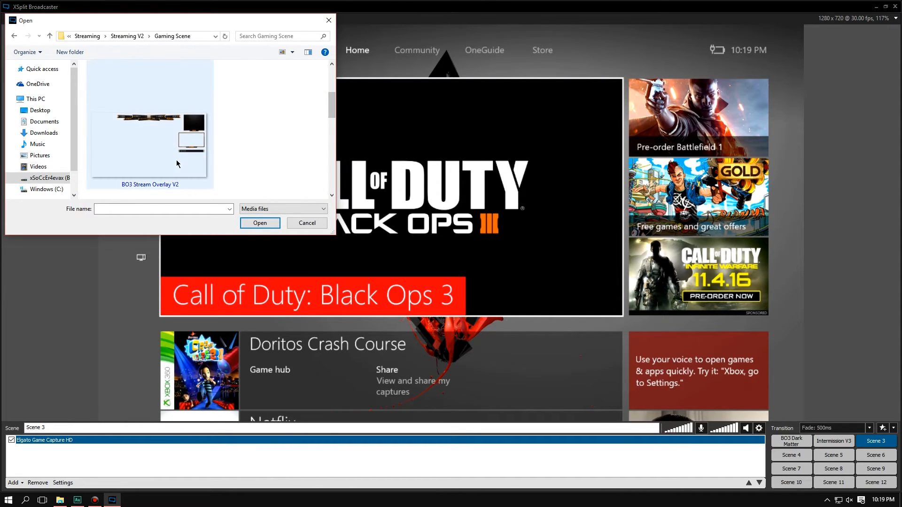
pyautogui.moveTo(330, 107); pyautogui.dragTo(324, 86)
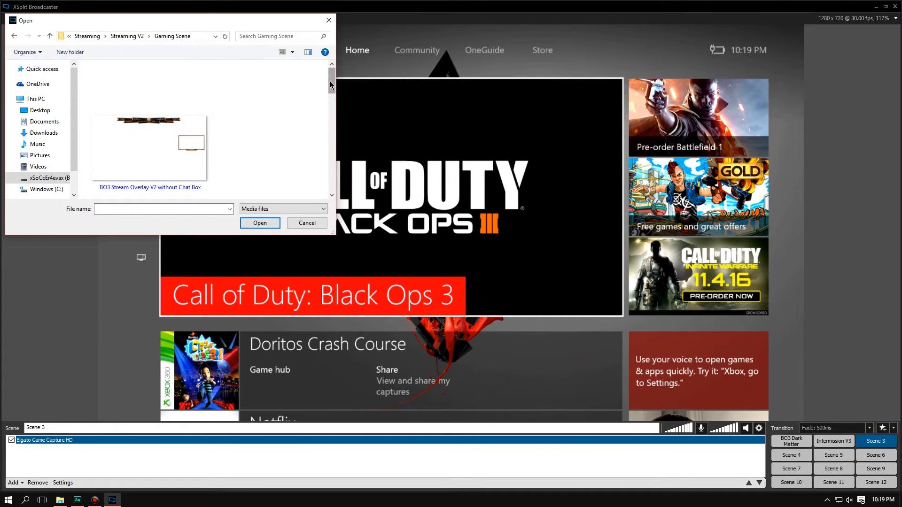
pyautogui.doubleClick(192, 139)
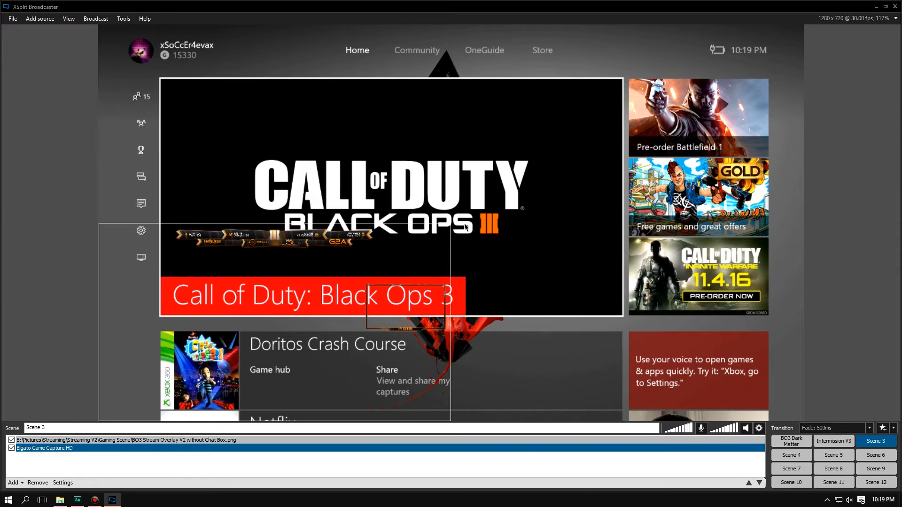
pyautogui.moveTo(448, 226); pyautogui.dragTo(837, 21)
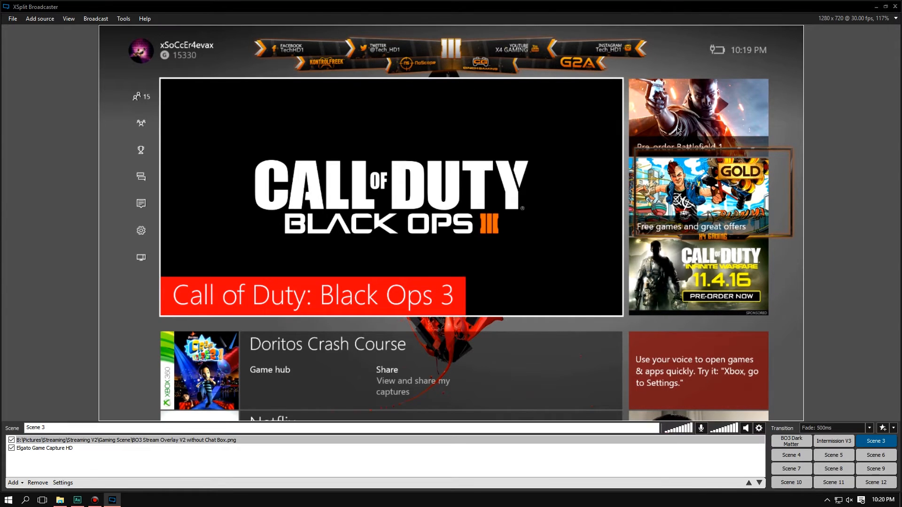
pyautogui.click(69, 466)
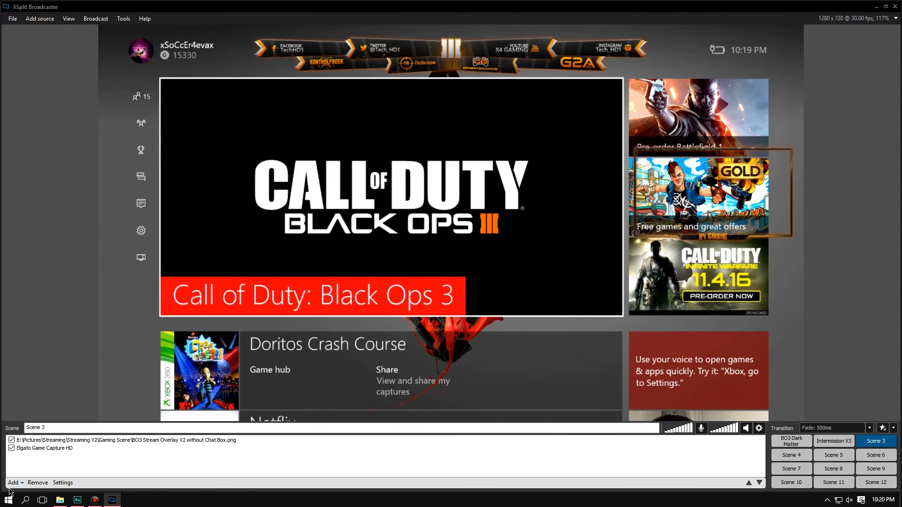
# Add the Logitech HD Pro Webcam C920 as a source and fit it inside the overlay's webcam frame.
pyautogui.click(12, 487)
pyautogui.moveTo(149, 454)
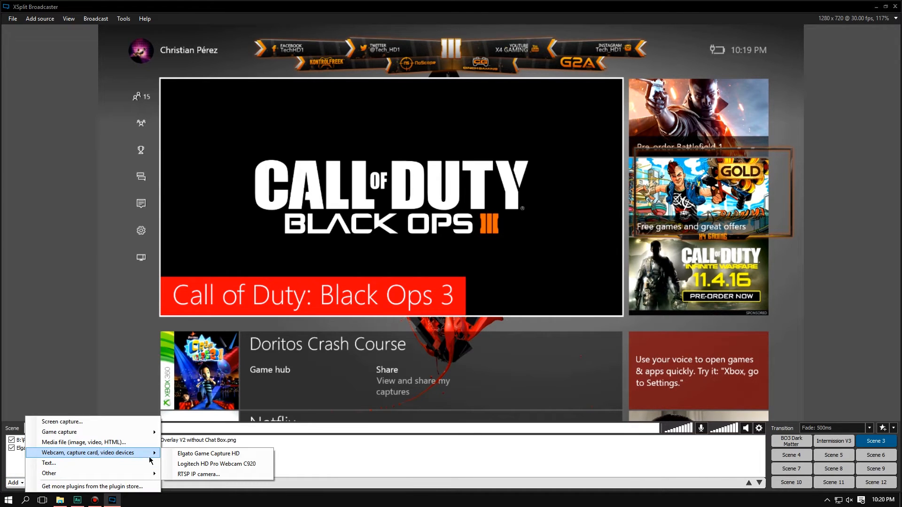
pyautogui.click(178, 464)
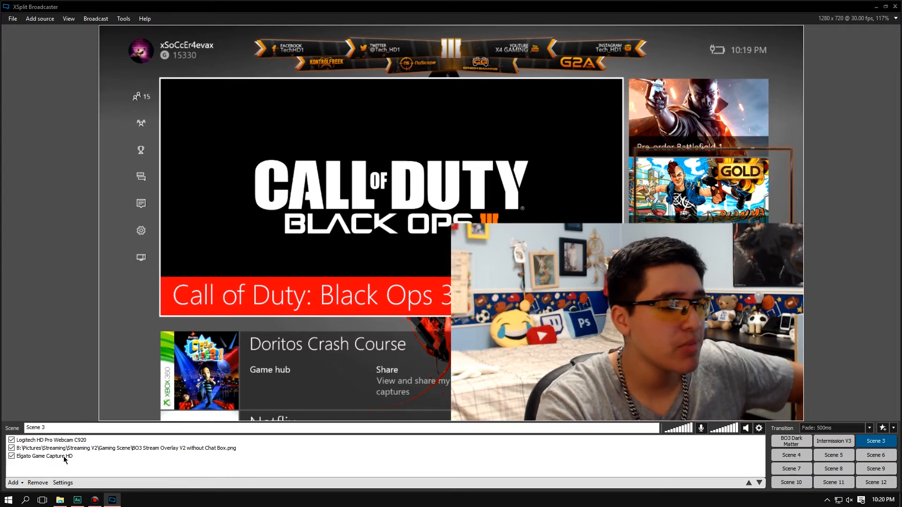
pyautogui.click(517, 325)
pyautogui.moveTo(516, 325); pyautogui.dragTo(514, 237)
pyautogui.moveTo(441, 345); pyautogui.dragTo(640, 236)
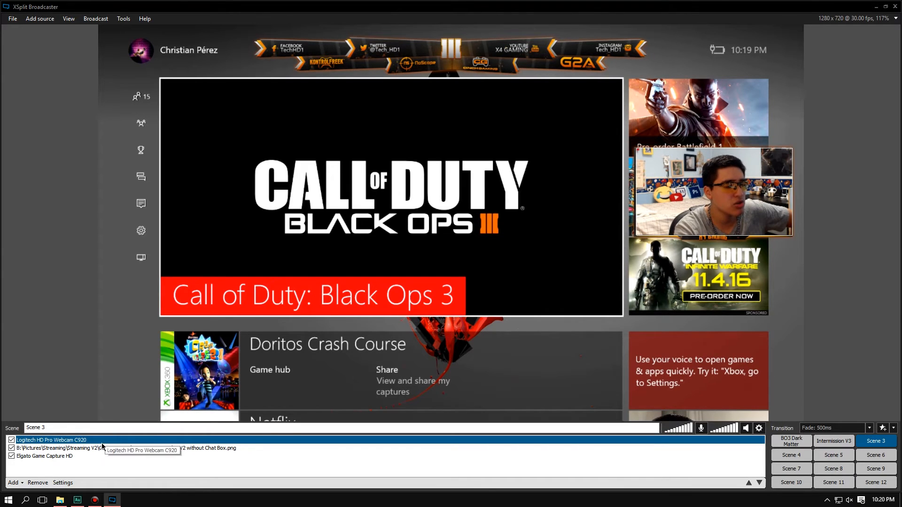
# Move the webcam source beneath the overlay image in the source order and select the overlay.
pyautogui.moveTo(100, 441); pyautogui.dragTo(96, 450)
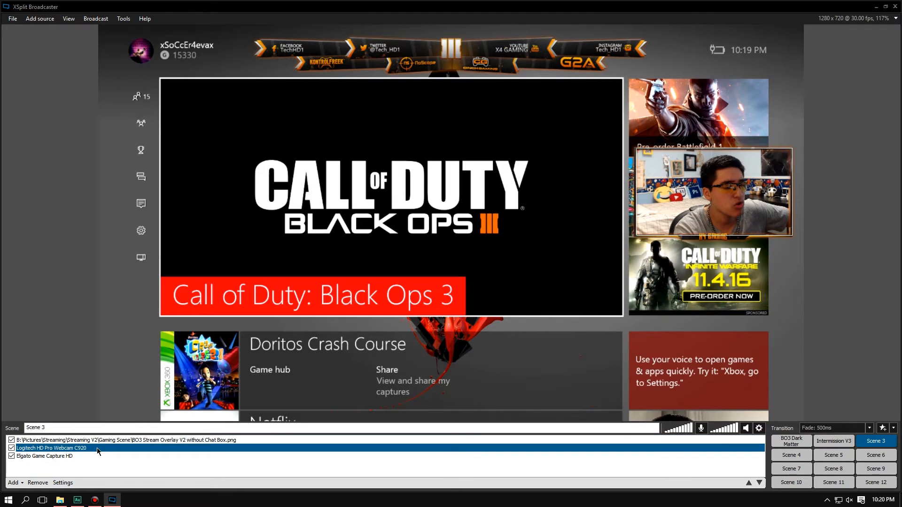
pyautogui.click(222, 470)
pyautogui.click(196, 441)
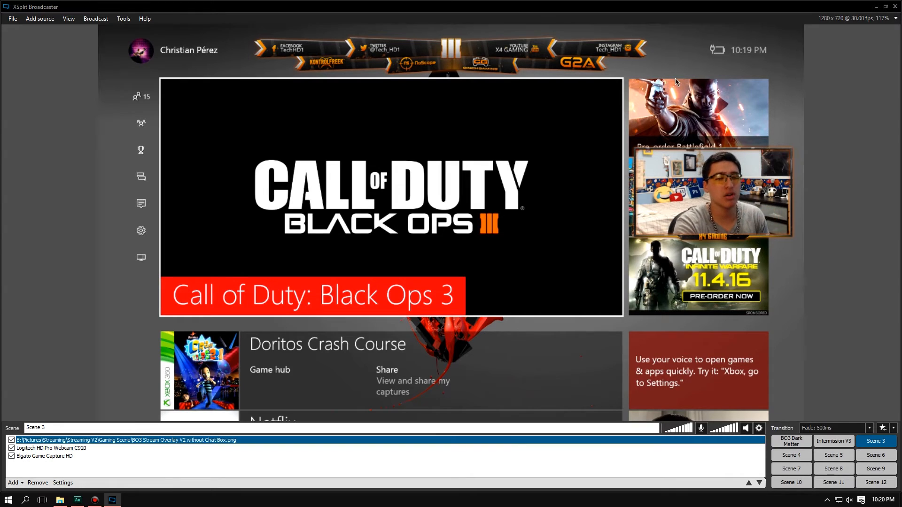
# Add the audio file "Streaming Background Music V2.mp3" to Scene 3 and move it to the end of the source order.
pyautogui.click(57, 473)
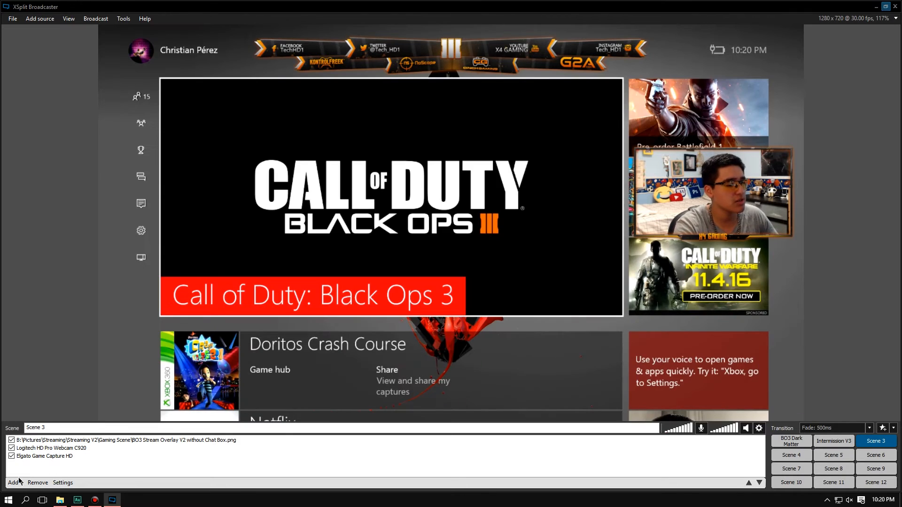
pyautogui.click(14, 483)
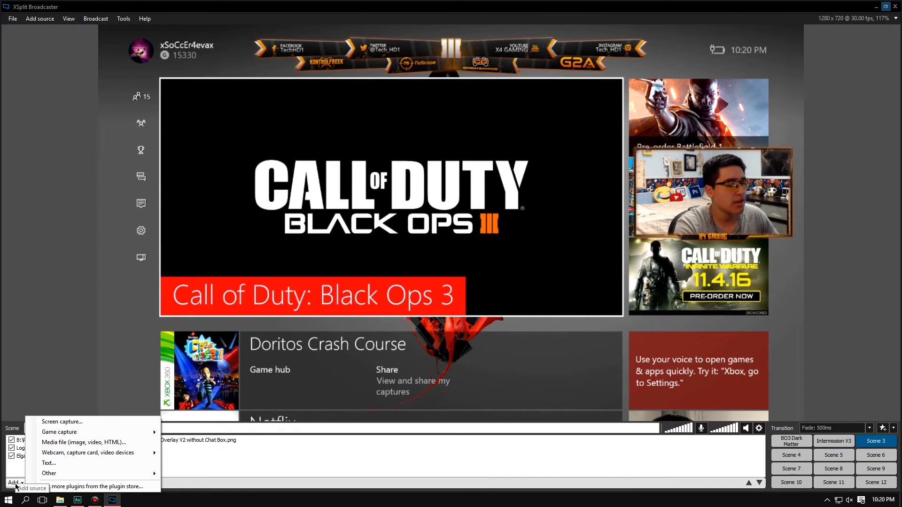
pyautogui.click(146, 443)
pyautogui.scroll(-5, 221, 148)
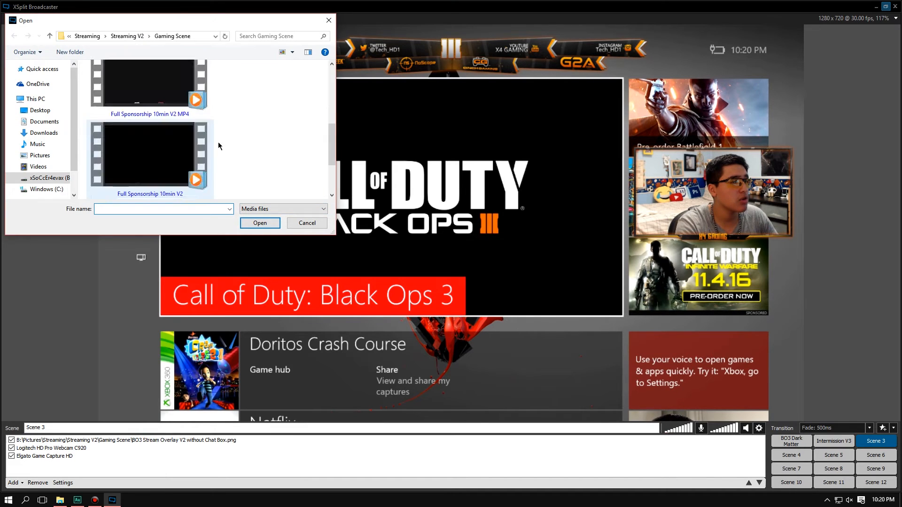
pyautogui.doubleClick(188, 143)
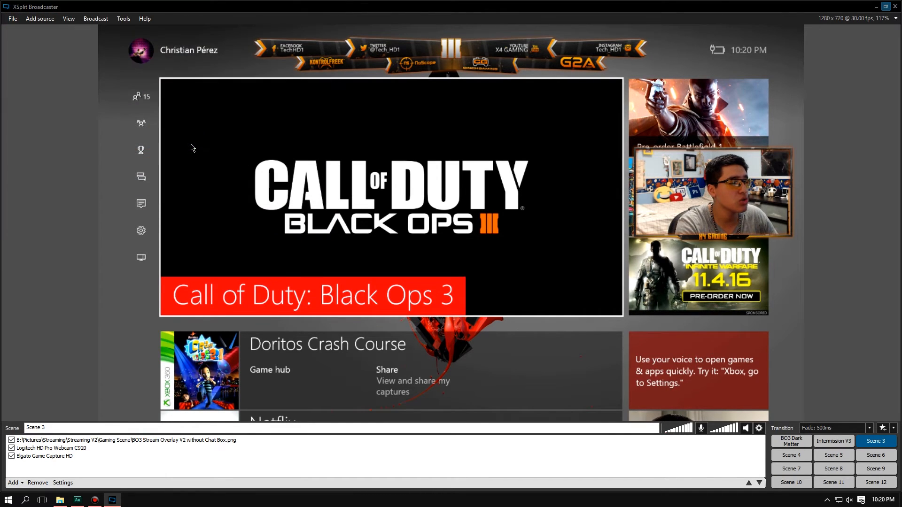
pyautogui.moveTo(121, 440); pyautogui.dragTo(123, 472)
pyautogui.click(123, 463)
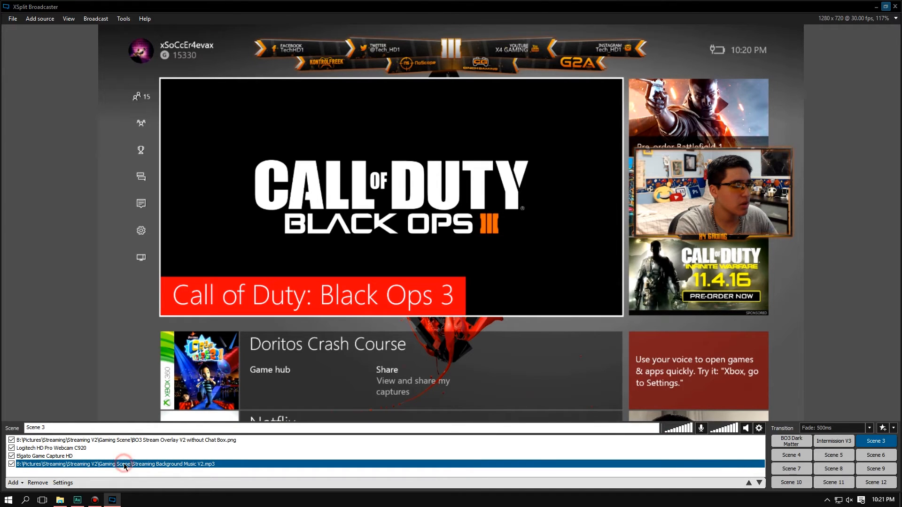
# Stop the background music's playback and set it to Loop when finished.
pyautogui.doubleClick(126, 464)
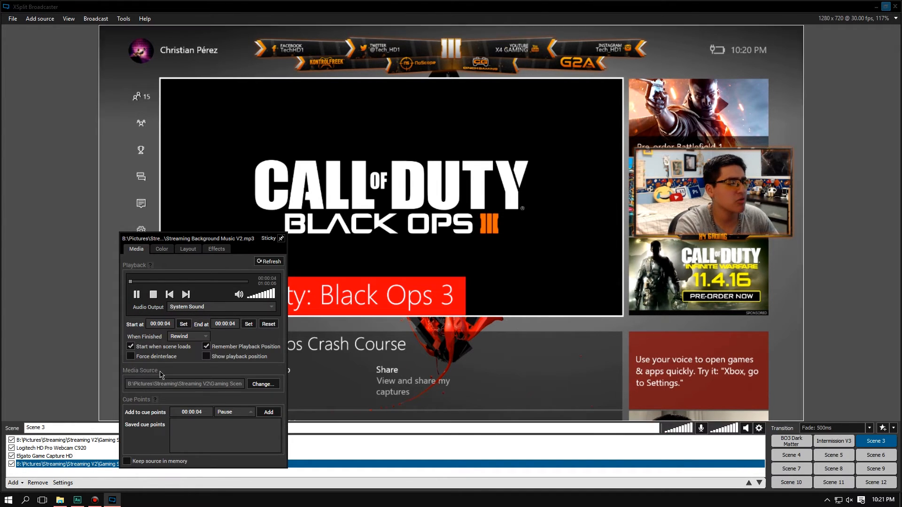
pyautogui.click(154, 294)
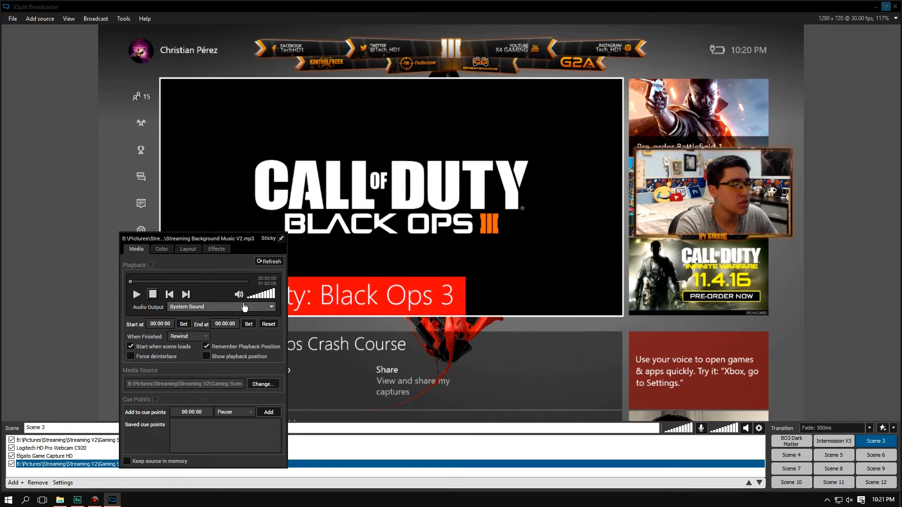
pyautogui.click(188, 337)
pyautogui.click(192, 366)
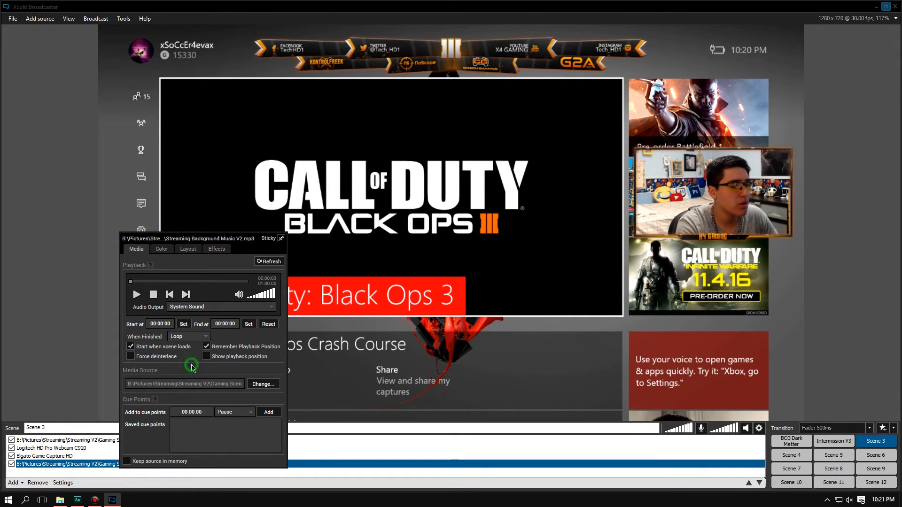
pyautogui.click(206, 346)
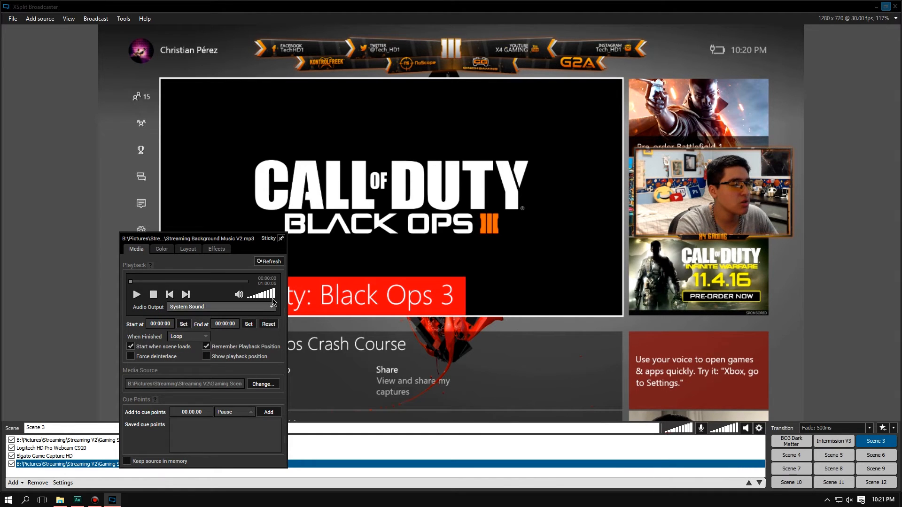
# Lower the background music's volume to near minimum, route its audio output to Stream Only and start playback.
pyautogui.moveTo(273, 296); pyautogui.dragTo(251, 304)
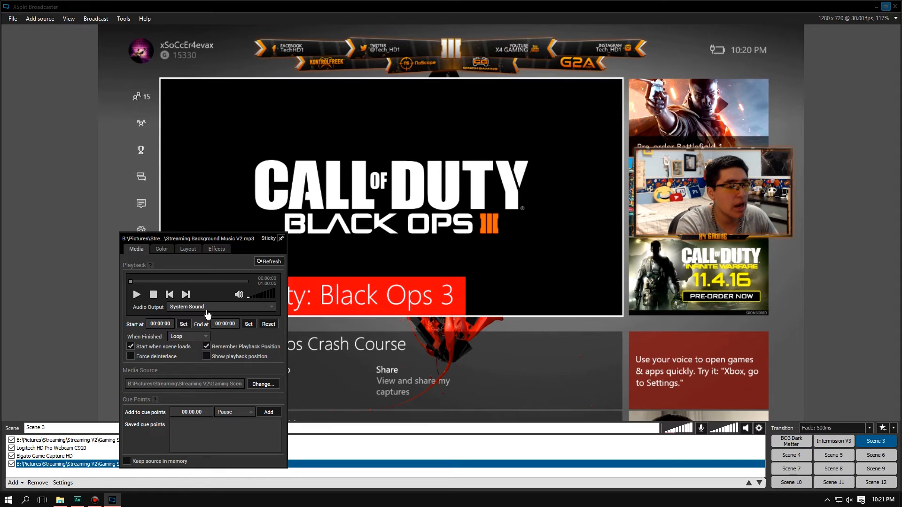
pyautogui.click(207, 307)
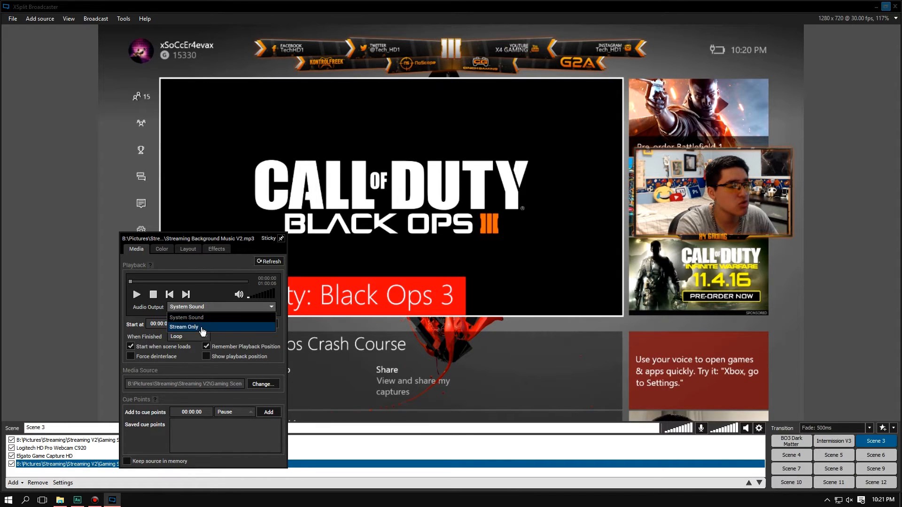
pyautogui.click(184, 327)
pyautogui.click(136, 295)
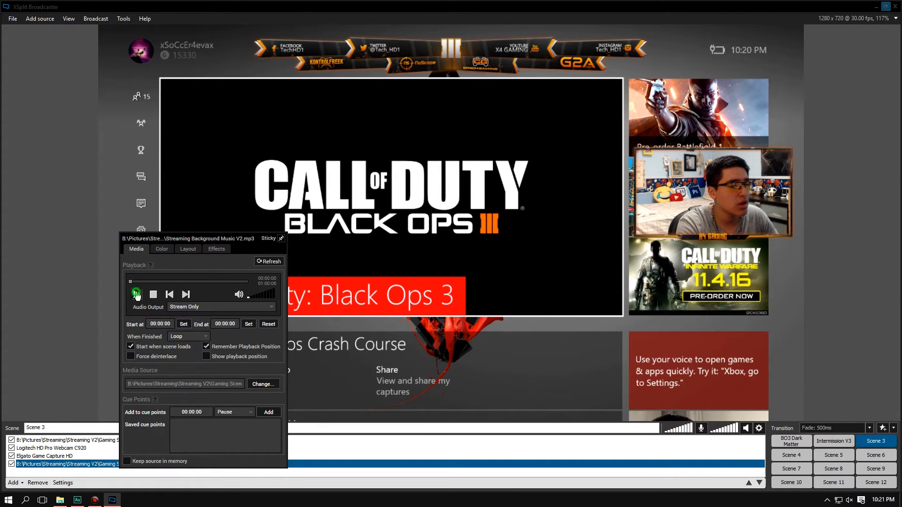
pyautogui.click(159, 251)
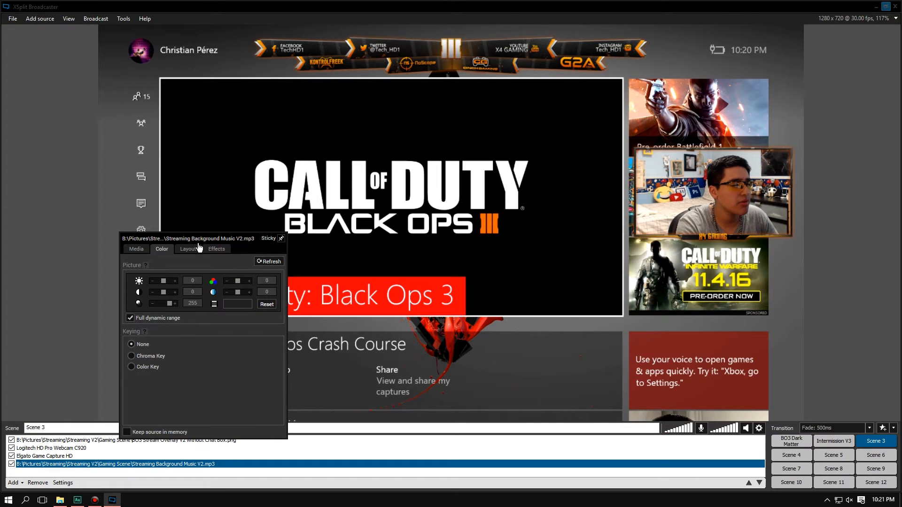
# Set the Logitech webcam's contrast to -3 and review its layout and camera settings.
pyautogui.click(73, 449)
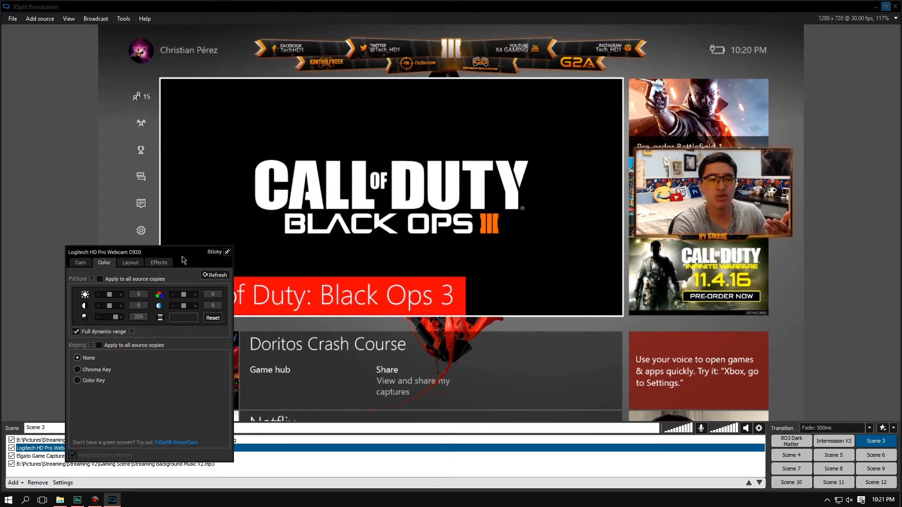
pyautogui.click(99, 305)
pyautogui.click(99, 306)
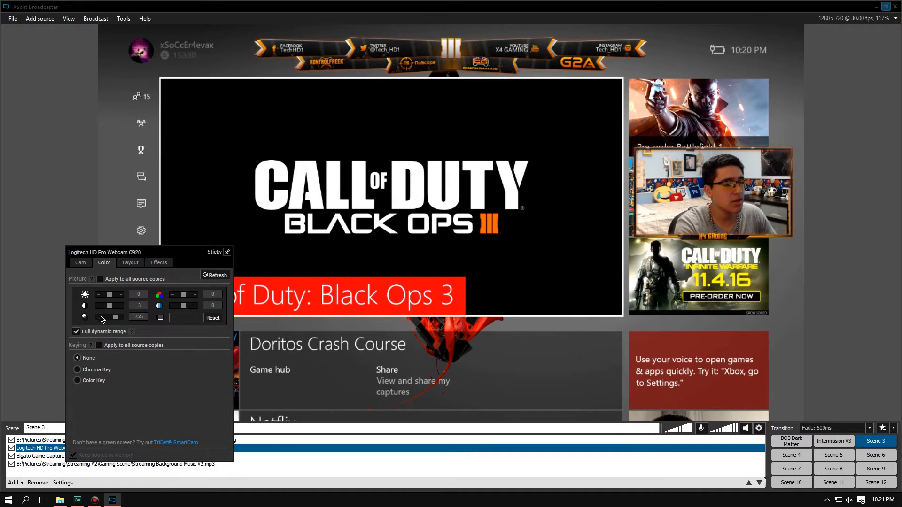
pyautogui.click(136, 263)
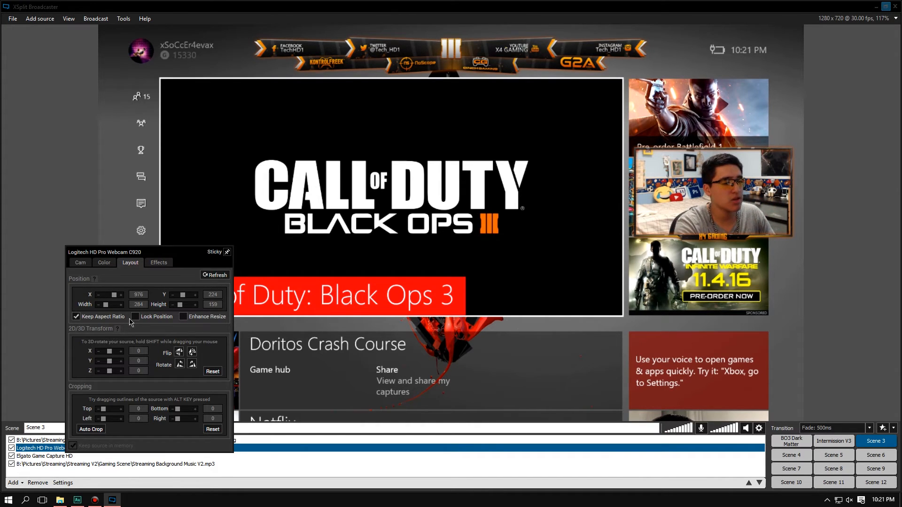
pyautogui.click(80, 262)
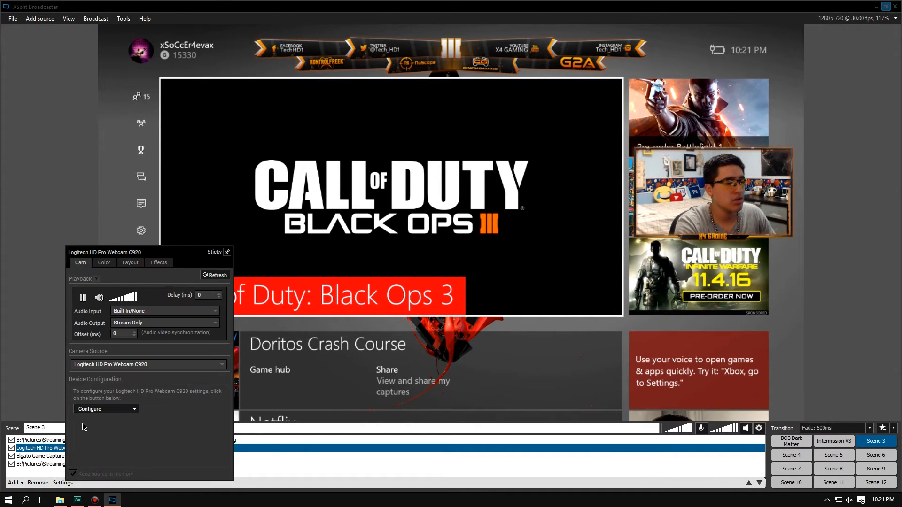
pyautogui.click(28, 471)
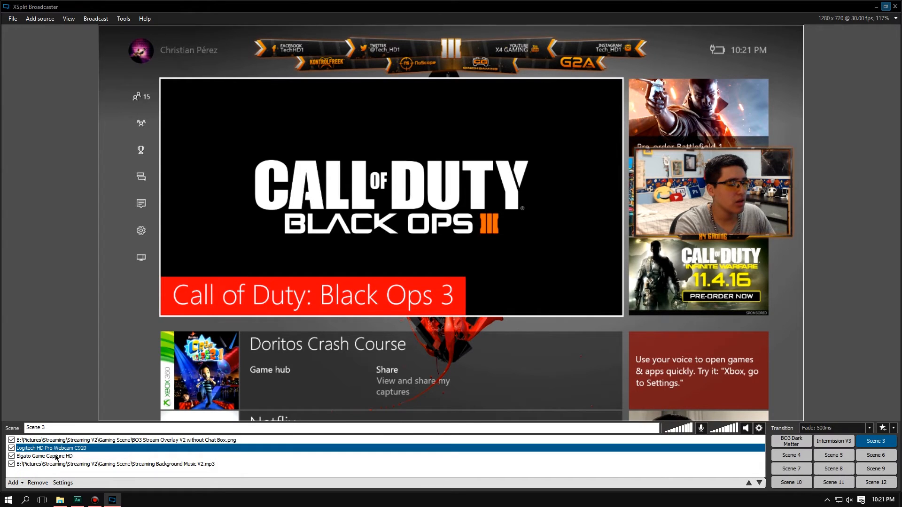
# Lock the position of the Elgato Game Capture HD source in its layout settings.
pyautogui.click(55, 456)
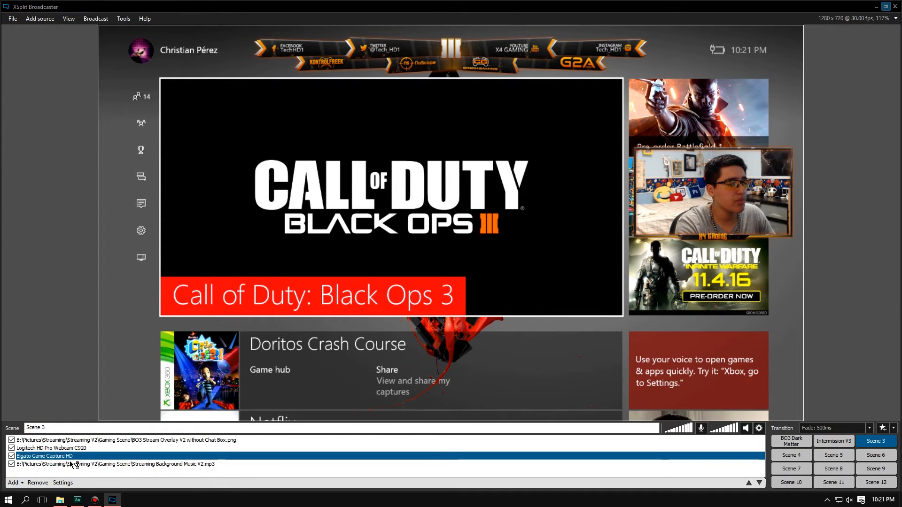
pyautogui.rightClick(71, 456)
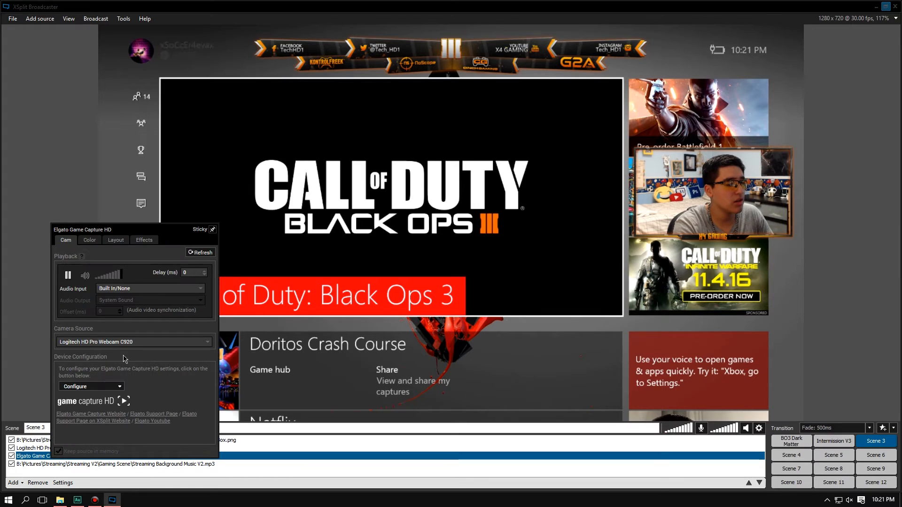
pyautogui.click(116, 240)
pyautogui.click(123, 295)
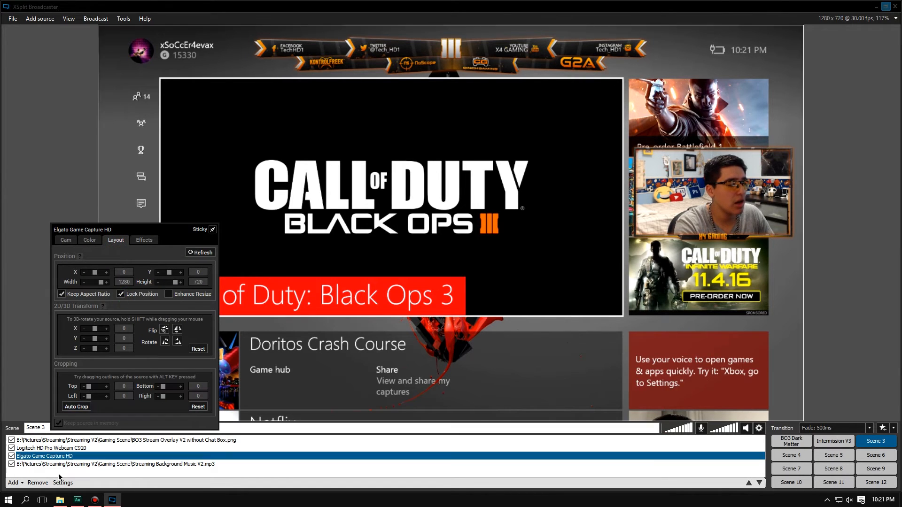
# Lock the position of the BO3 Stream Overlay V2 image in its layout settings.
pyautogui.rightClick(64, 440)
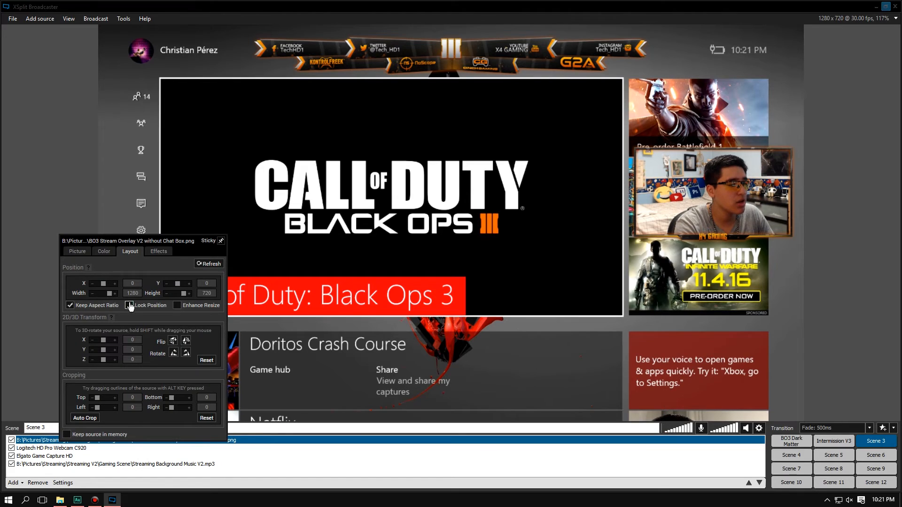
pyautogui.click(129, 306)
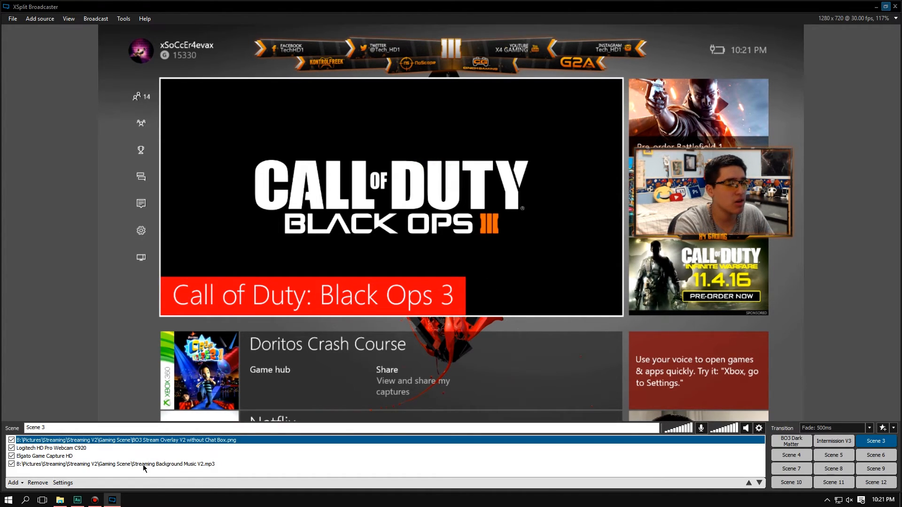
pyautogui.click(111, 472)
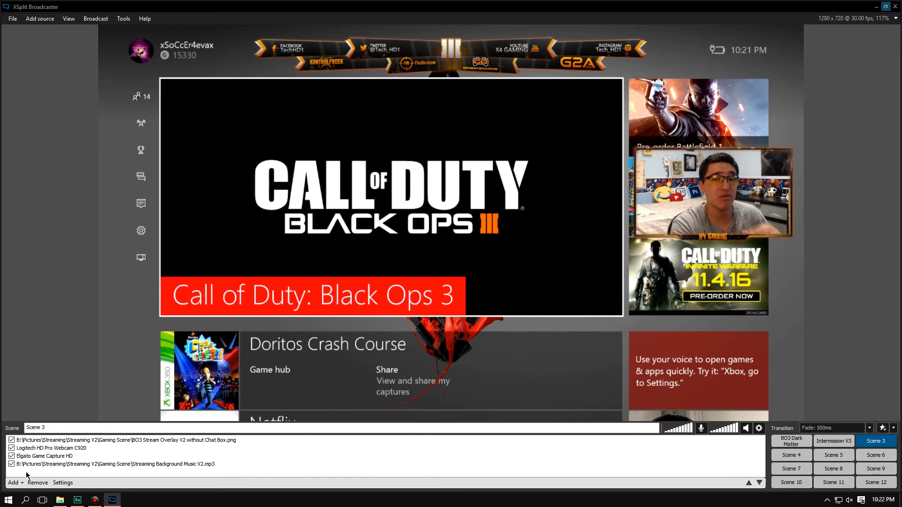
# Examine the BO3 Dark Matter scene's chat box, sponsor video and text elements, and return to Scene 3.
pyautogui.click(791, 441)
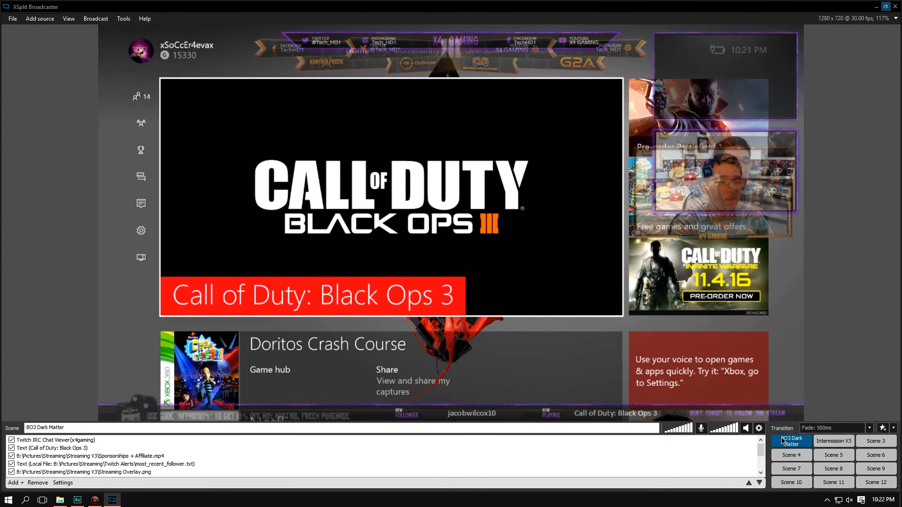
pyautogui.click(715, 89)
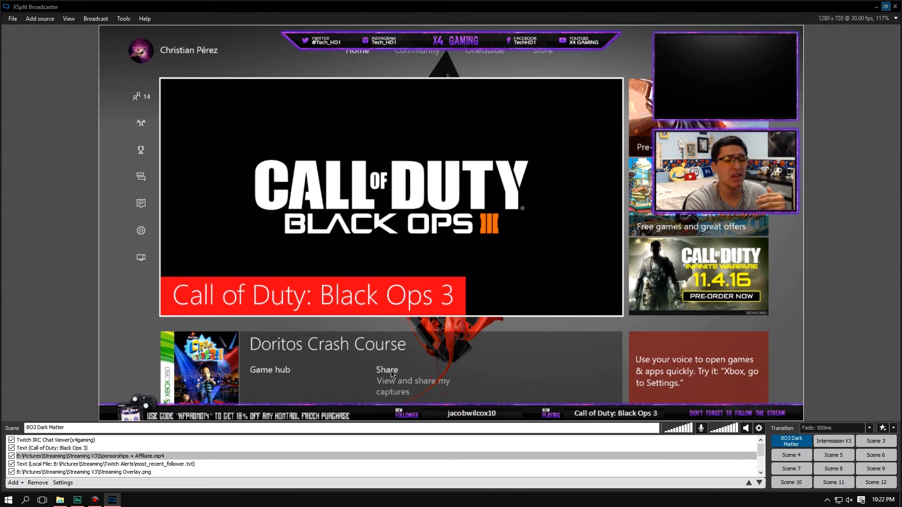
pyautogui.click(254, 419)
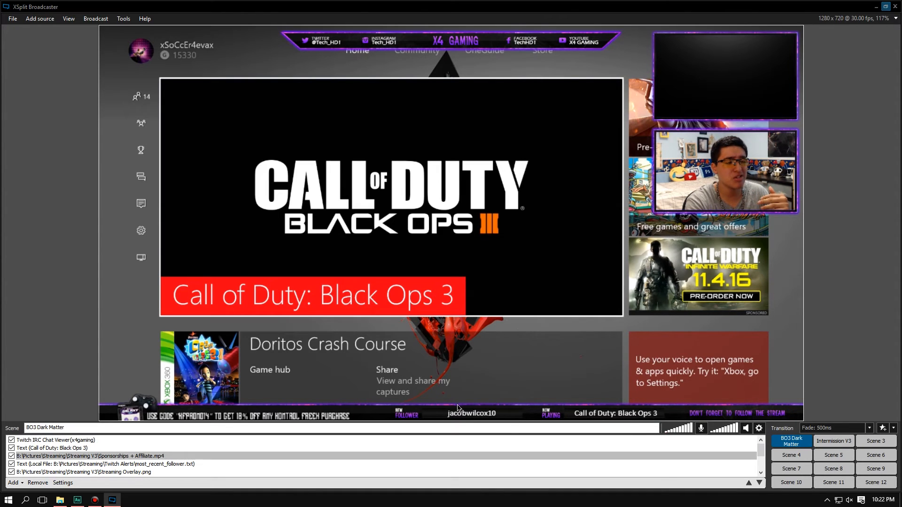
pyautogui.click(566, 419)
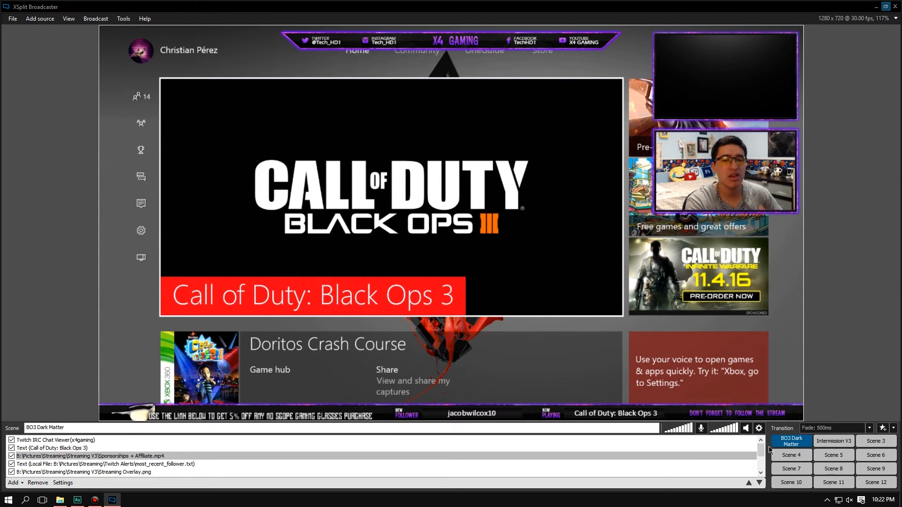
pyautogui.click(870, 440)
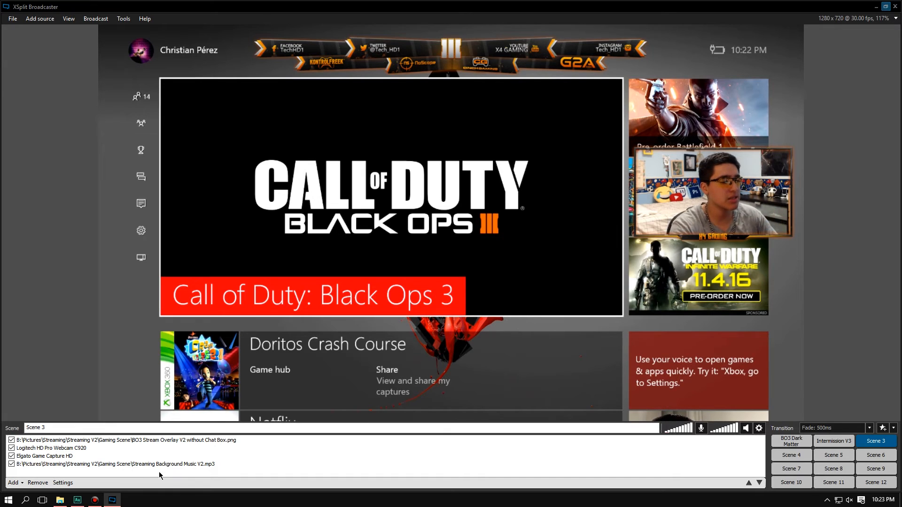
# Switch to the empty Scene 4.
pyautogui.click(791, 455)
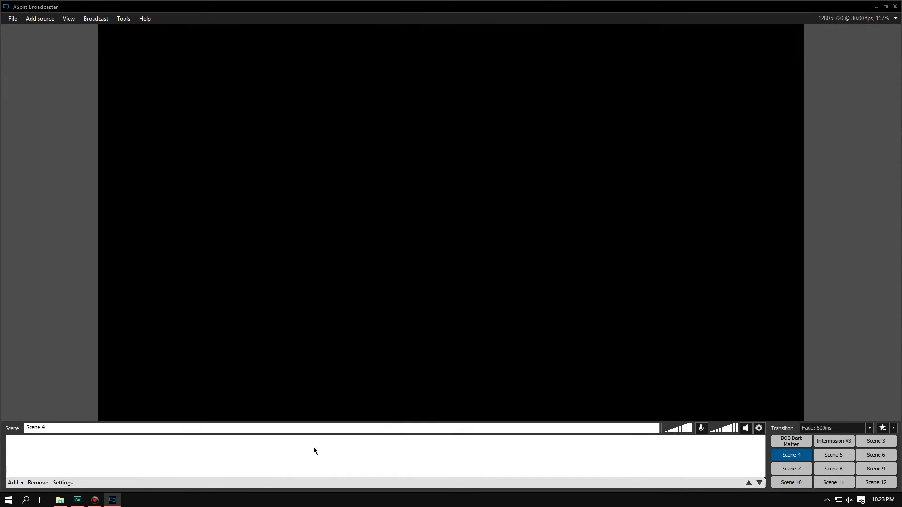
pyautogui.click(185, 461)
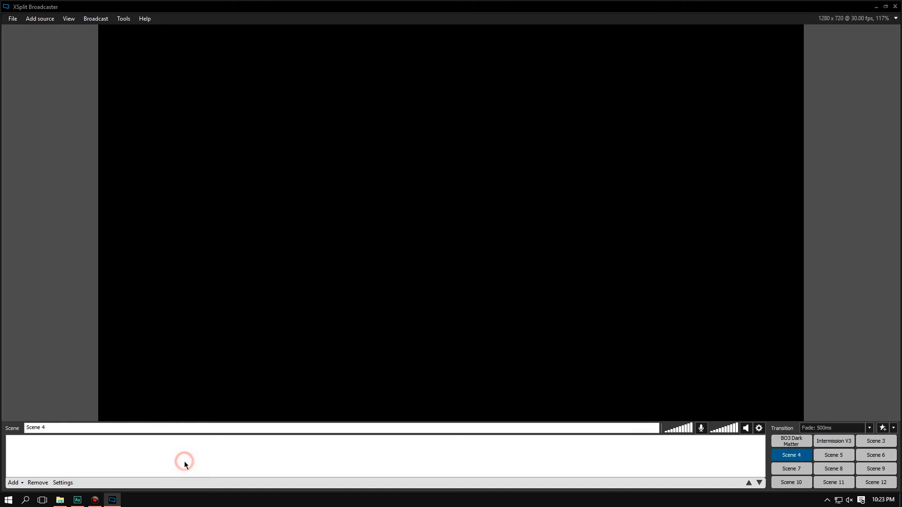
pyautogui.click(22, 486)
pyautogui.click(108, 442)
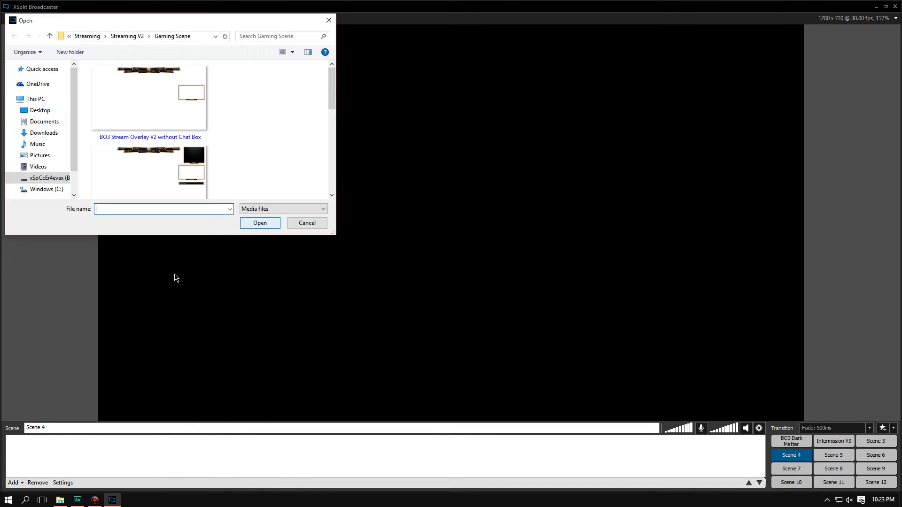
pyautogui.click(309, 223)
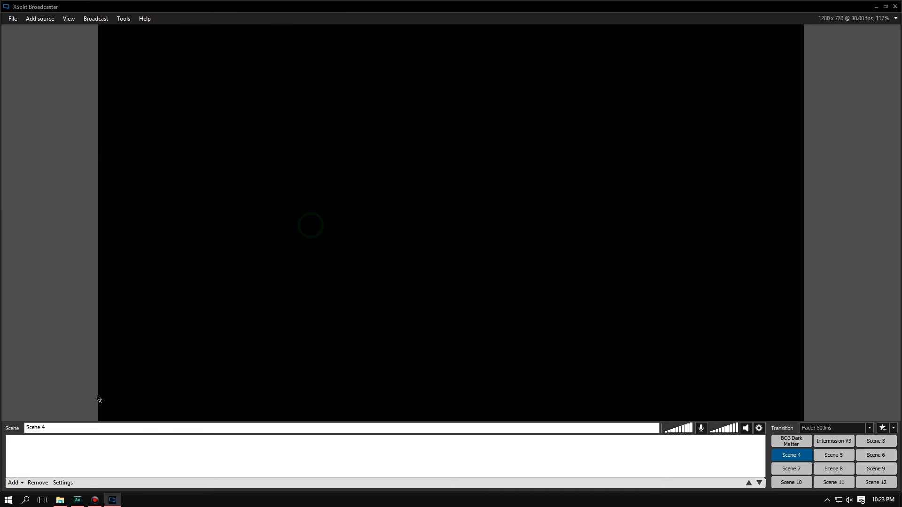
# Add the Streaming Currently Offline V2 image from the Intermission Scene folder to Scene 4 and enlarge it to fill the canvas.
pyautogui.click(13, 482)
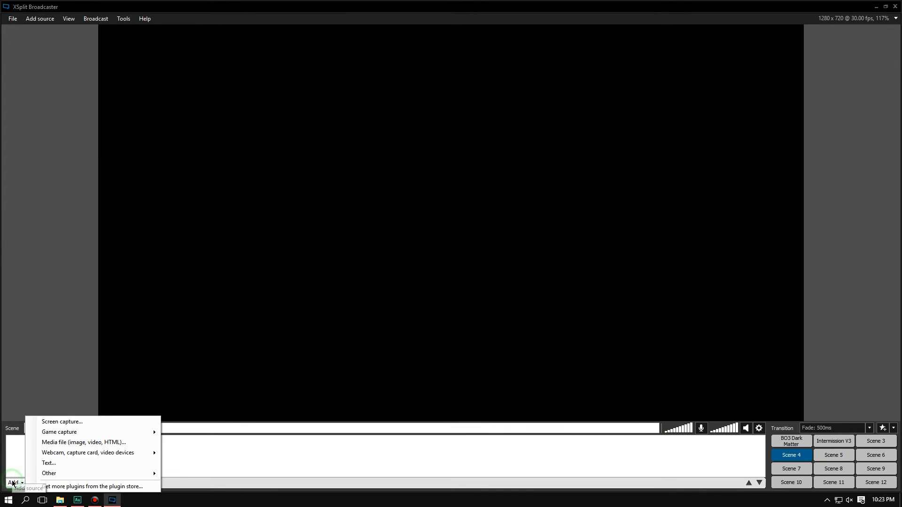
pyautogui.click(93, 443)
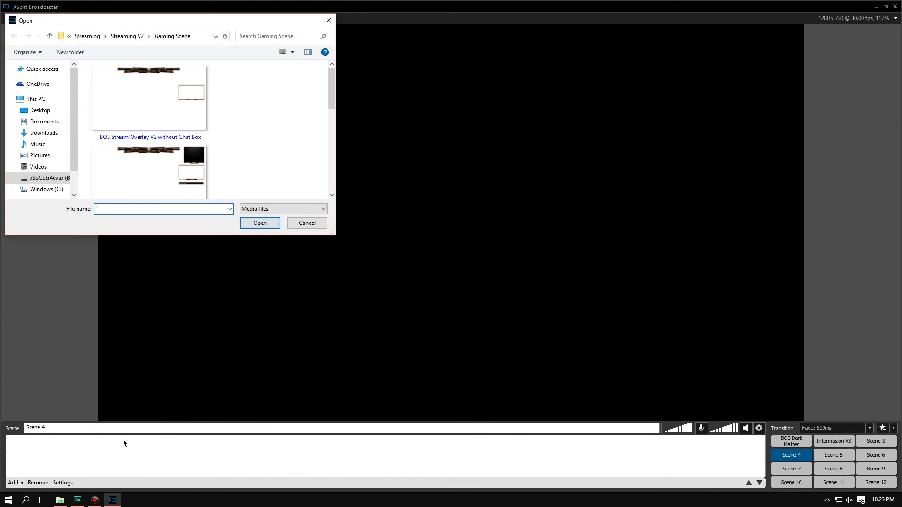
pyautogui.click(134, 37)
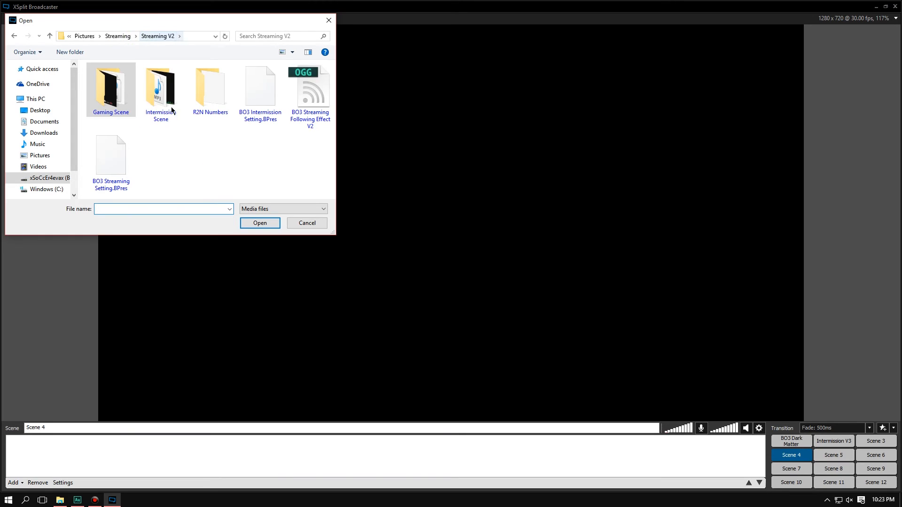
pyautogui.doubleClick(171, 105)
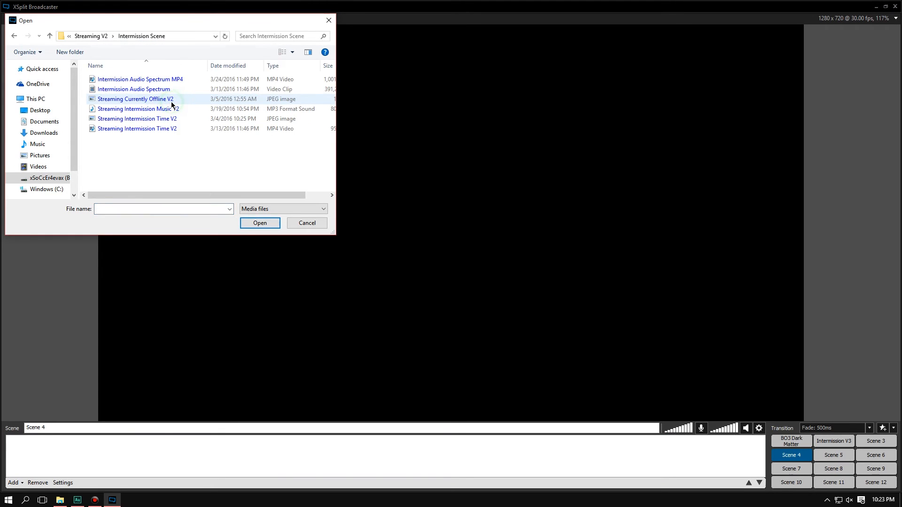
pyautogui.rightClick(170, 155)
pyautogui.moveTo(278, 164)
pyautogui.click(326, 172)
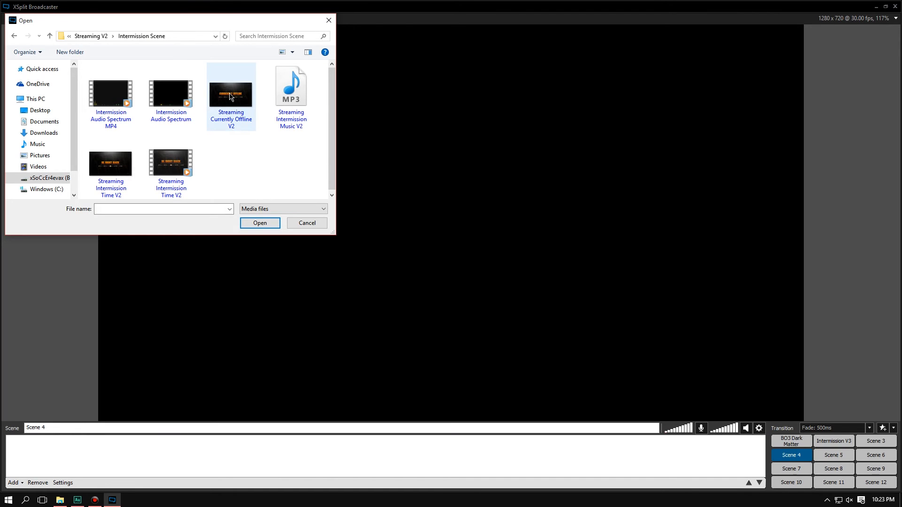
pyautogui.doubleClick(230, 96)
pyautogui.moveTo(450, 222); pyautogui.dragTo(803, 421)
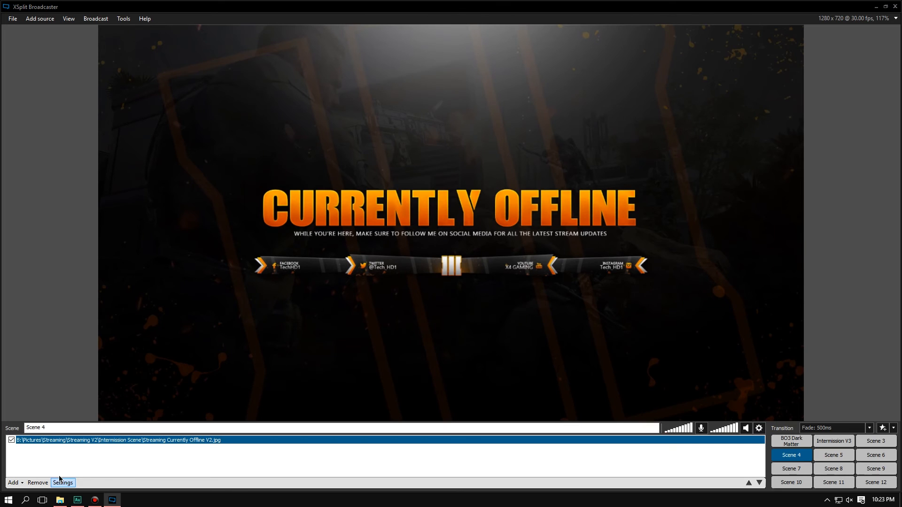
# Enable full dynamic range in the color settings of the Streaming Currently Offline V2 image.
pyautogui.rightClick(70, 441)
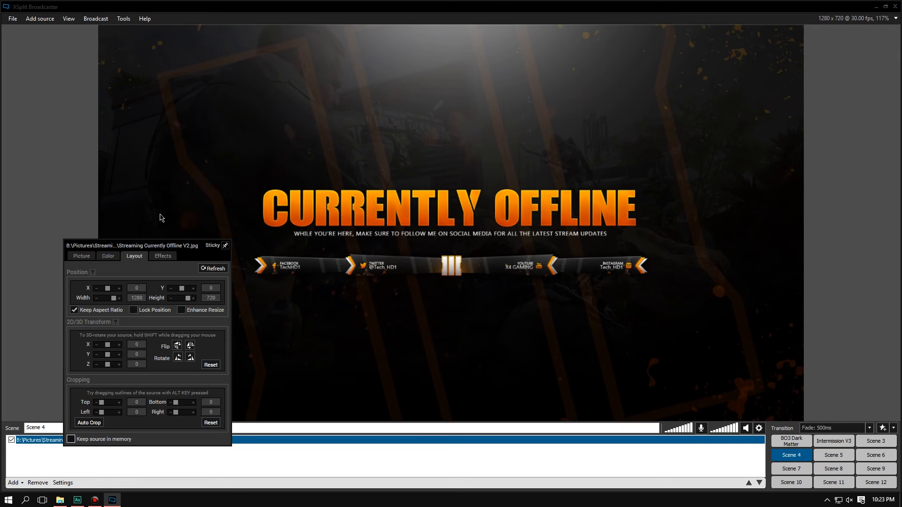
pyautogui.click(107, 257)
pyautogui.click(93, 327)
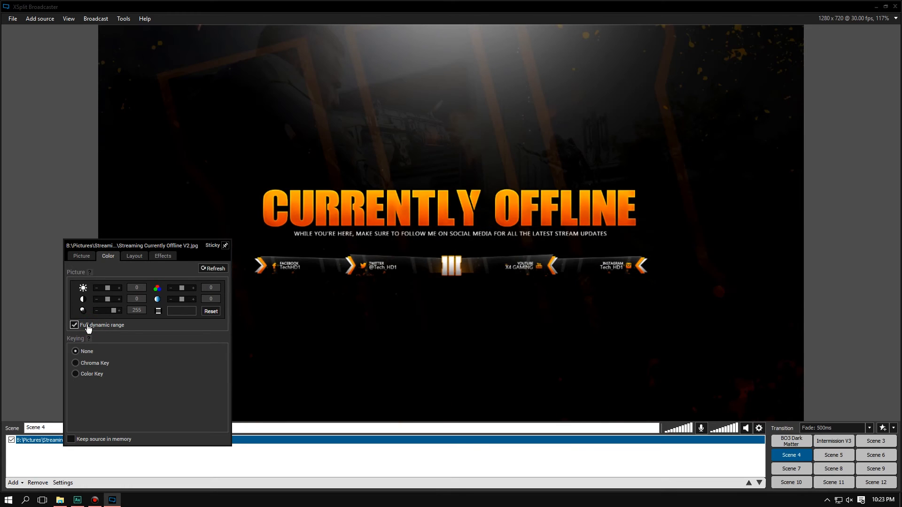
pyautogui.click(90, 328)
pyautogui.click(89, 327)
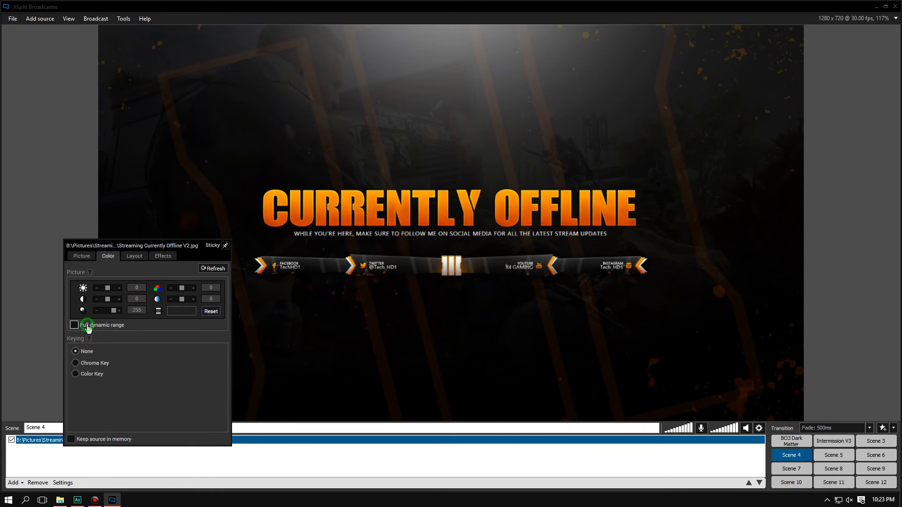
pyautogui.click(82, 256)
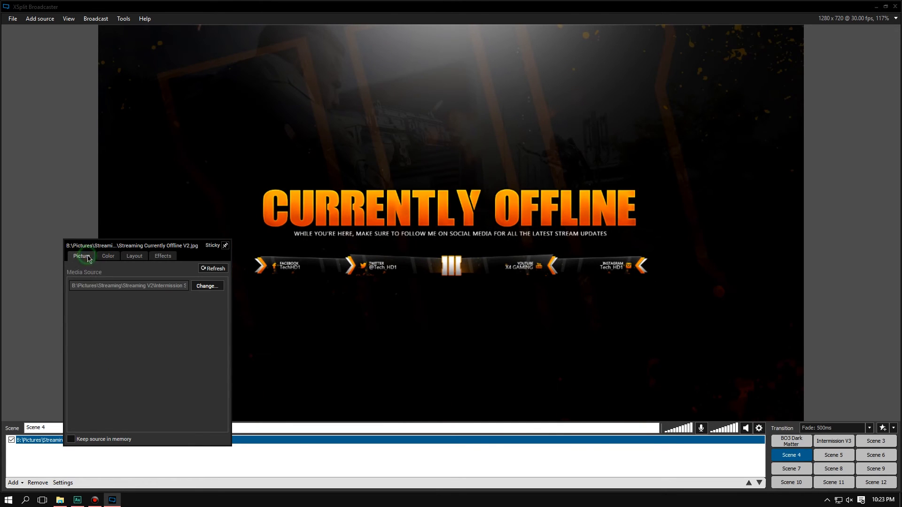
pyautogui.click(58, 466)
# Add the Streaming Intermission Music V2 MP3 to Scene 4 and place it below the offline image in the source order.
pyautogui.click(15, 483)
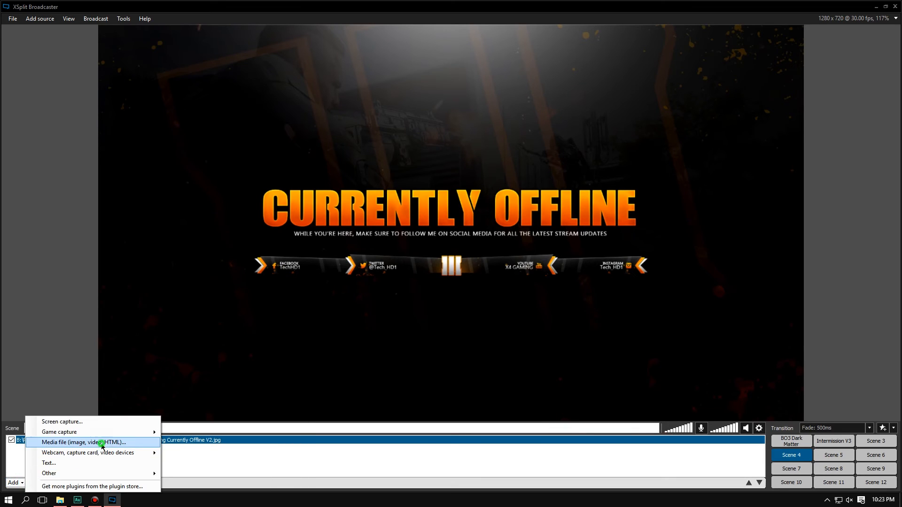
pyautogui.click(97, 442)
pyautogui.click(252, 103)
pyautogui.doubleClick(252, 102)
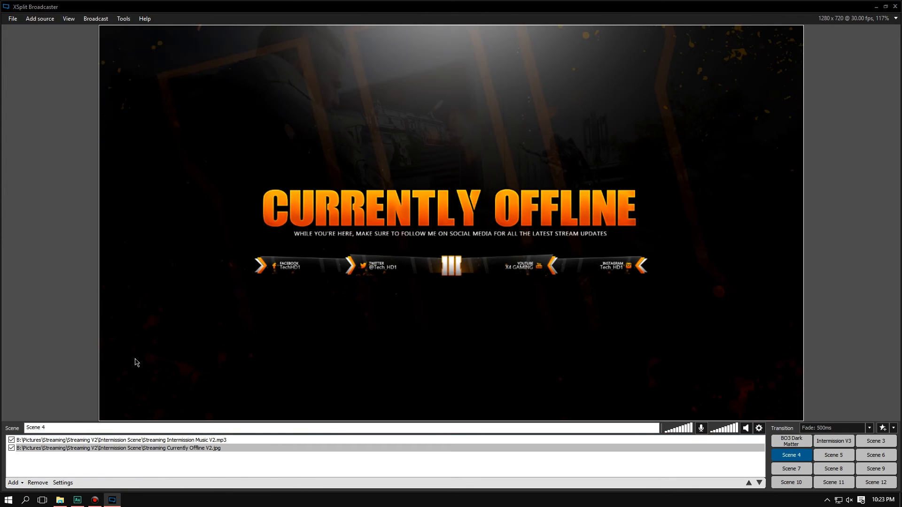
pyautogui.click(133, 439)
pyautogui.moveTo(133, 449); pyautogui.dragTo(133, 452)
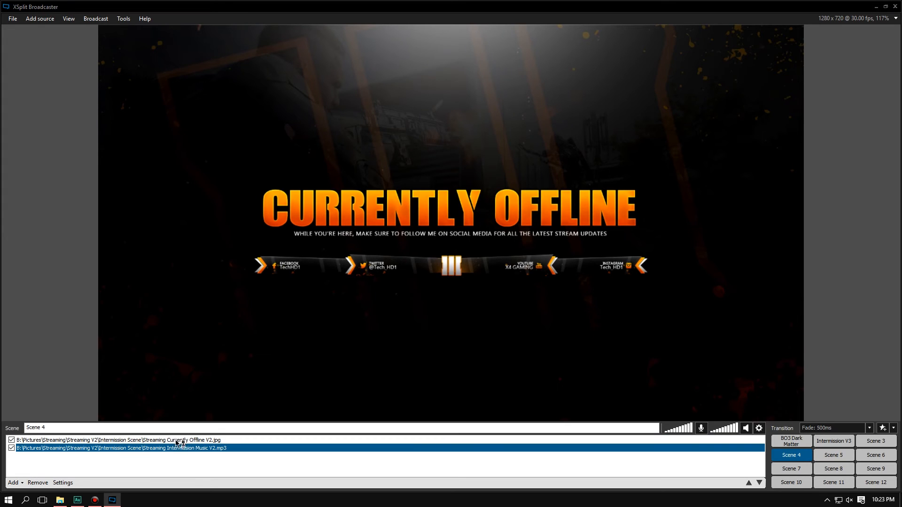
# Set the intermission music's audio output to Stream Only, loop it when finished, and turn off Remember Playback Position.
pyautogui.doubleClick(177, 448)
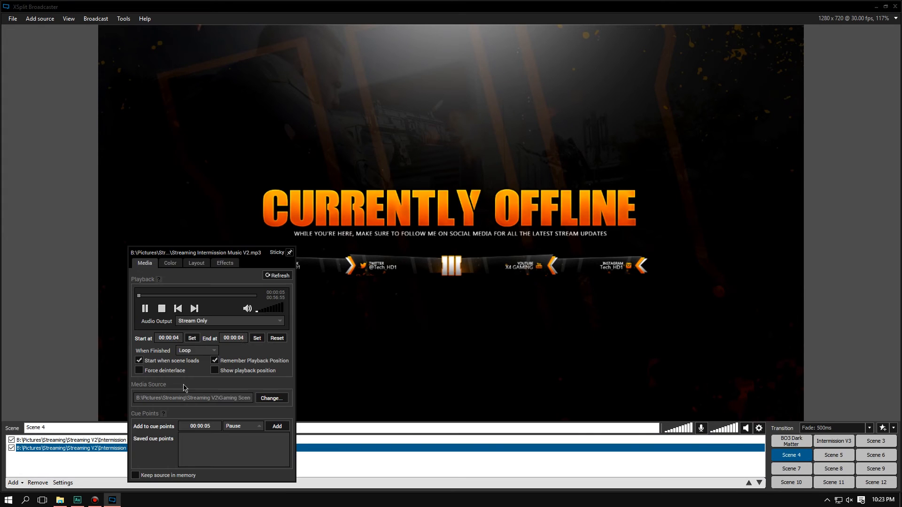
pyautogui.click(261, 322)
pyautogui.click(253, 346)
pyautogui.click(195, 350)
pyautogui.click(190, 377)
pyautogui.click(219, 364)
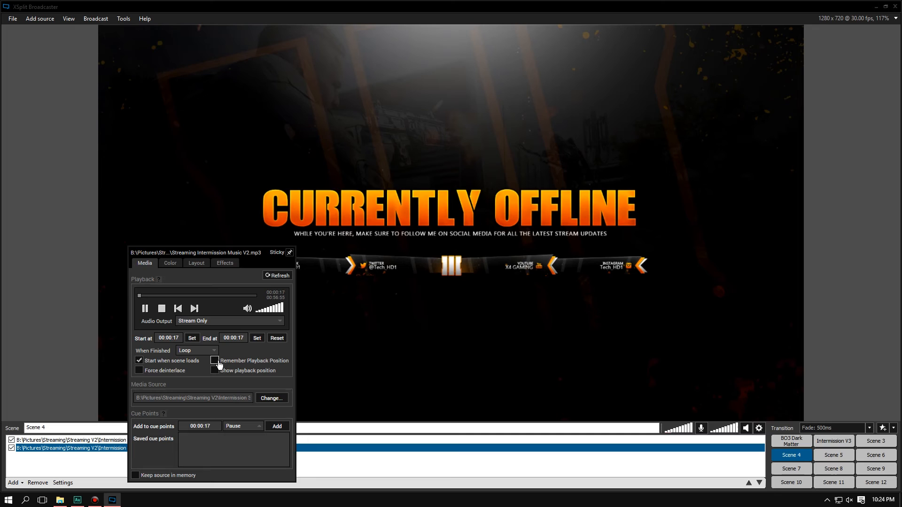
pyautogui.click(103, 470)
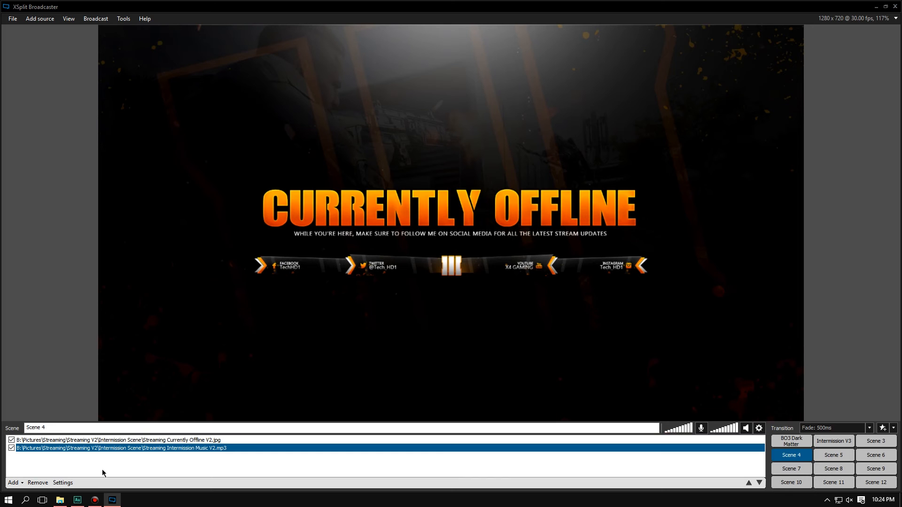
# In the Intermission V3 scene, relink the missing audio spectrum source to the Intermission Audio Spectrum MP4 file in the Intermission Scene folder.
pyautogui.click(830, 442)
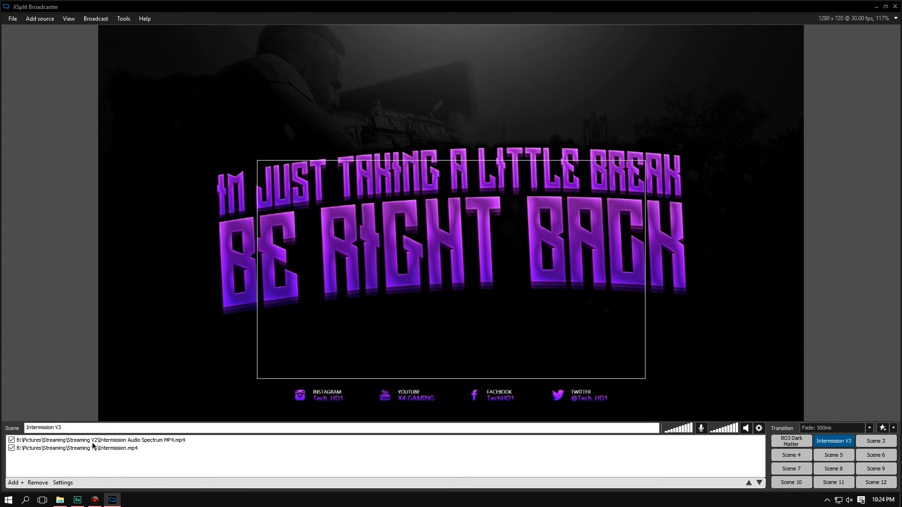
pyautogui.click(93, 441)
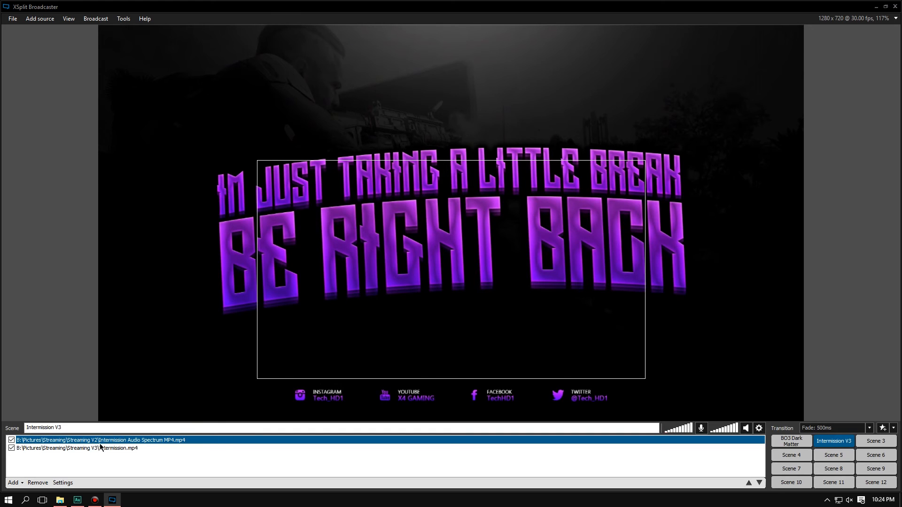
pyautogui.rightClick(100, 441)
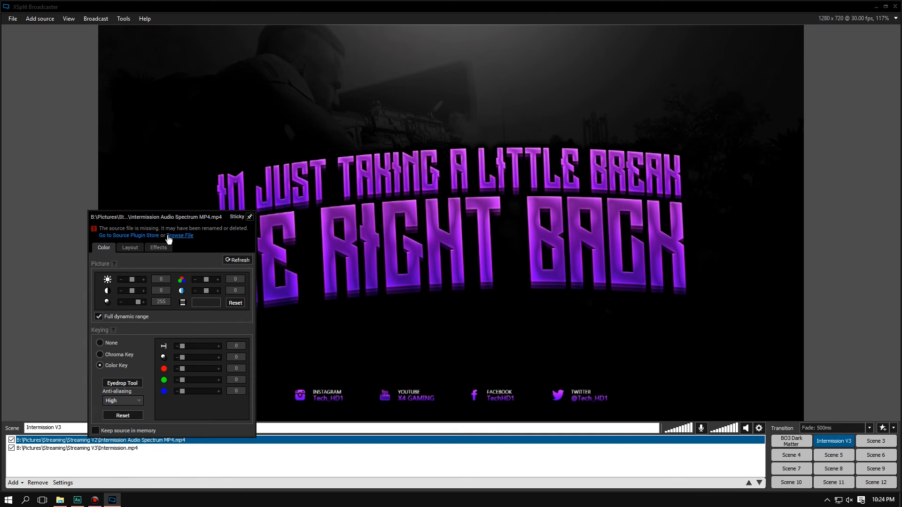
pyautogui.click(170, 236)
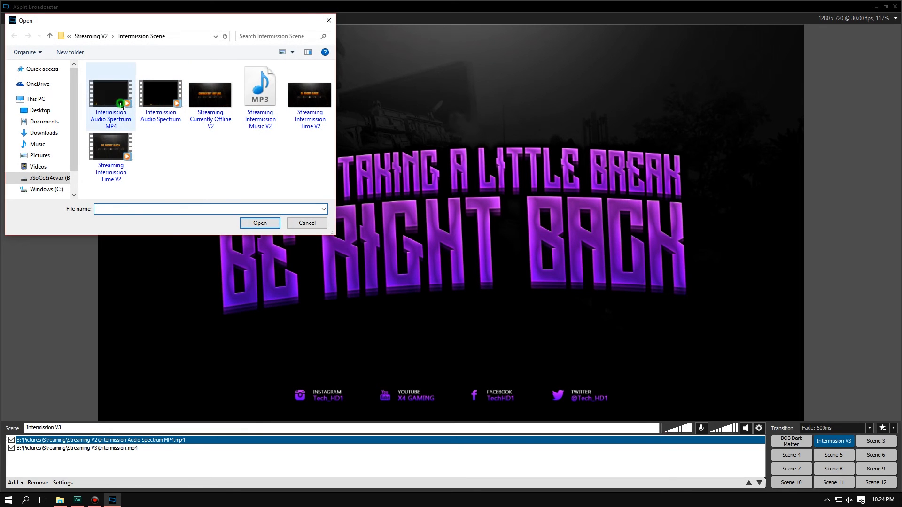
pyautogui.doubleClick(121, 106)
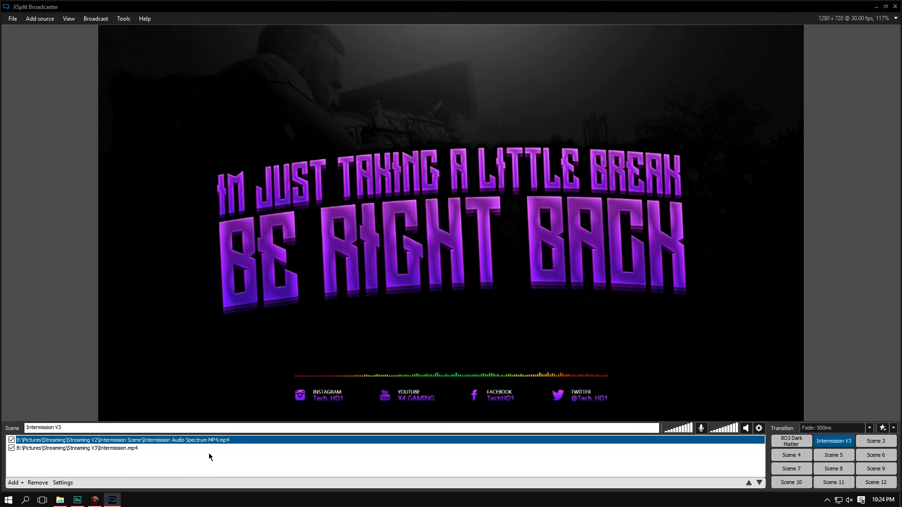
# Preview different points of the Intermission.mp4 background video in its playback settings to examine how its text colors change.
pyautogui.click(192, 442)
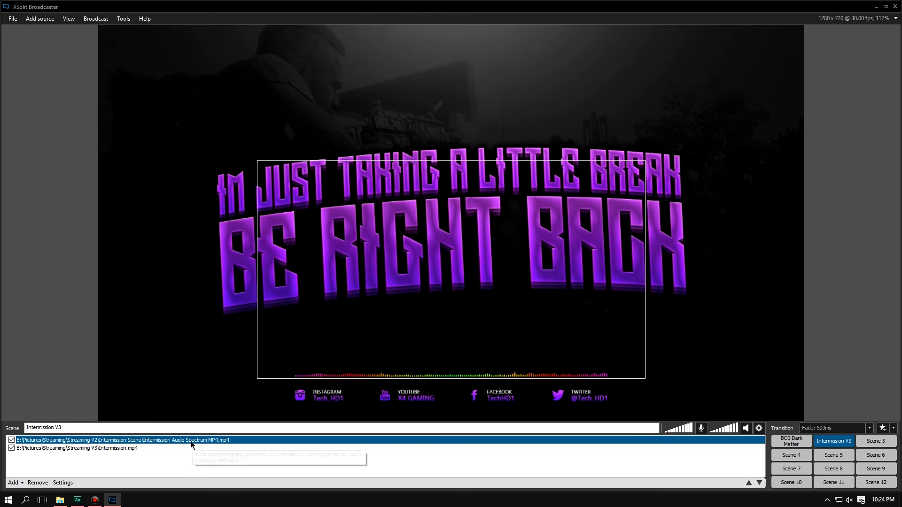
pyautogui.click(140, 450)
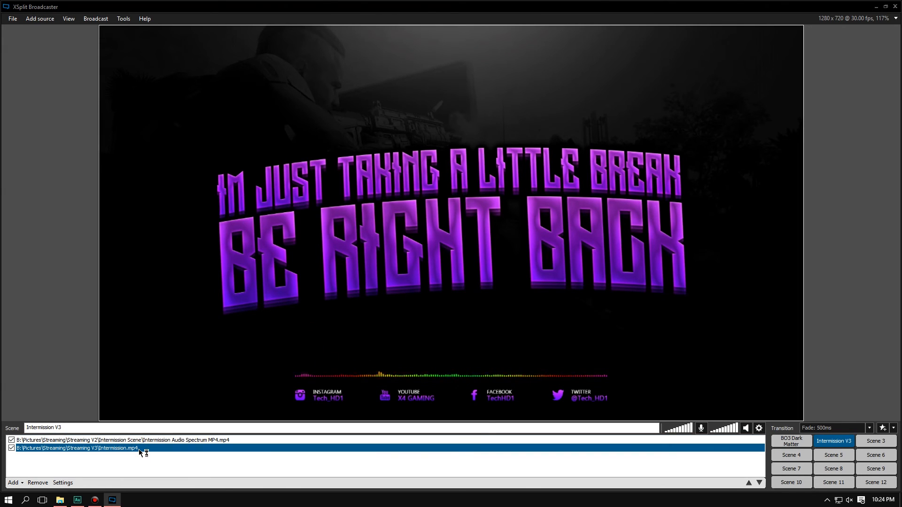
pyautogui.click(141, 450)
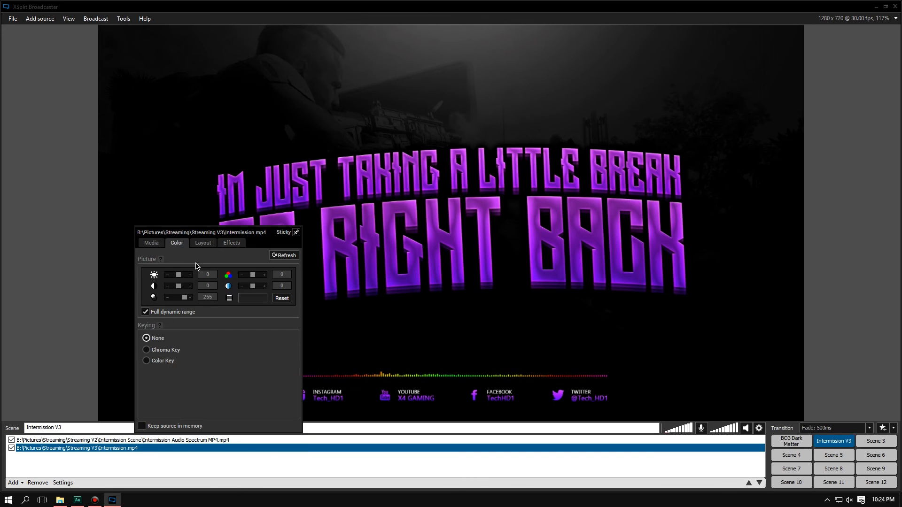
pyautogui.click(160, 244)
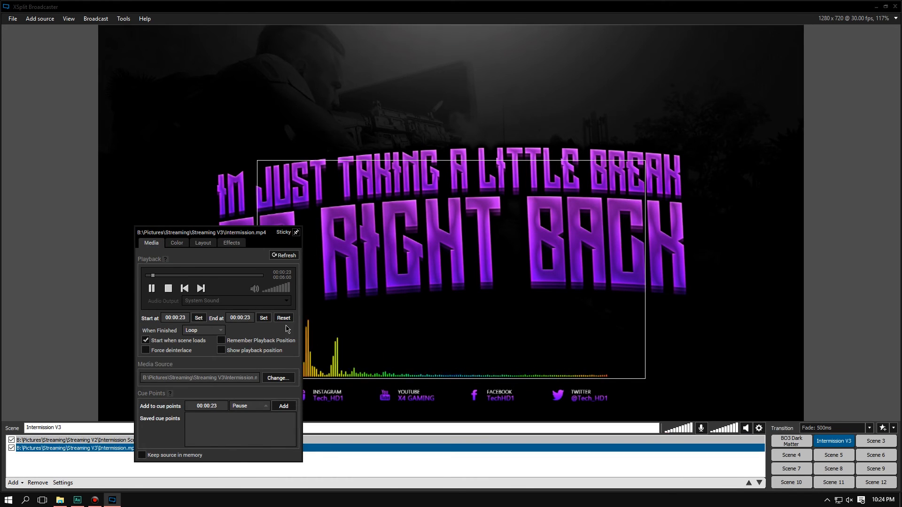
pyautogui.click(176, 279)
pyautogui.click(176, 275)
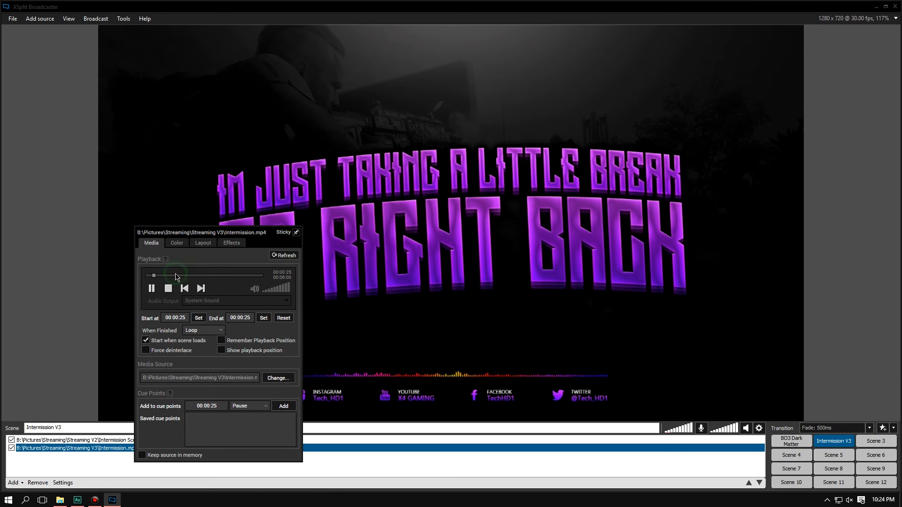
pyautogui.click(176, 276)
pyautogui.moveTo(176, 278); pyautogui.dragTo(240, 278)
pyautogui.click(258, 276)
pyautogui.click(210, 276)
pyautogui.click(187, 276)
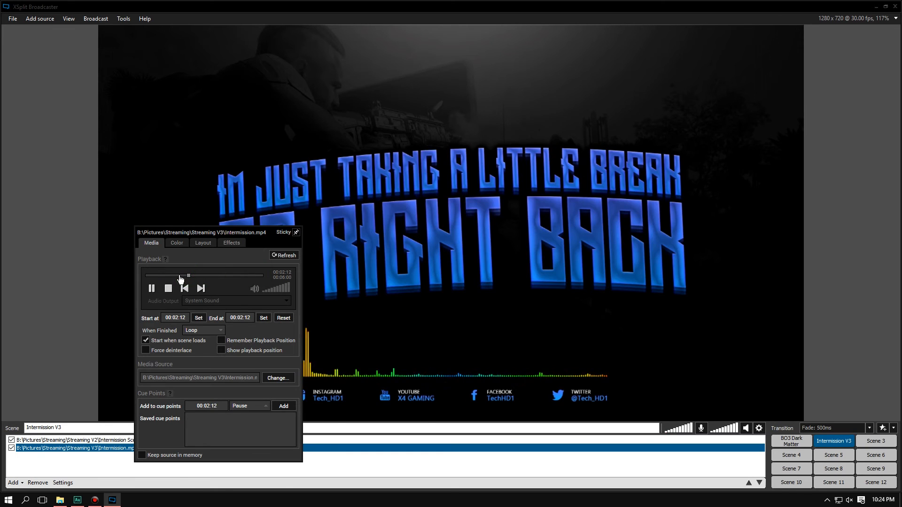
pyautogui.click(99, 484)
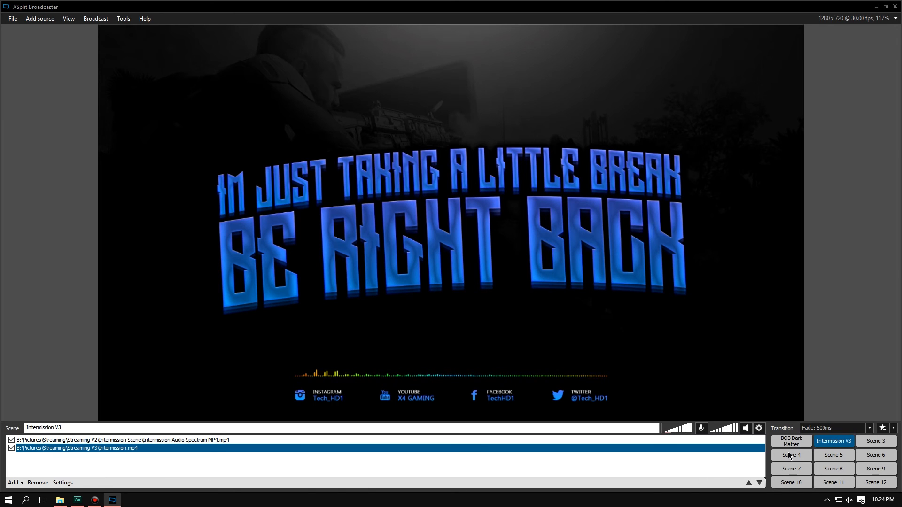
# Return to Scene 3 and review the Logitech webcam's delay setting and the microphone delay in the general audio settings.
pyautogui.moveTo(789, 454)
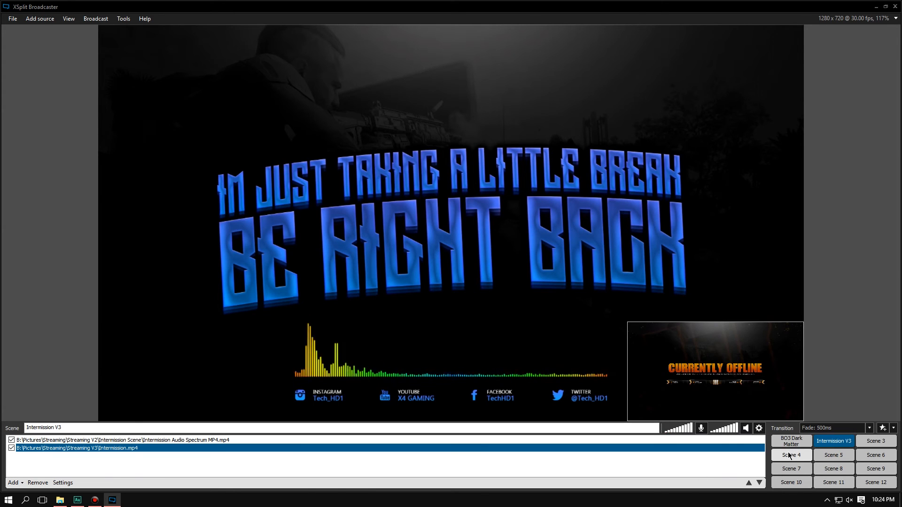
pyautogui.click(876, 441)
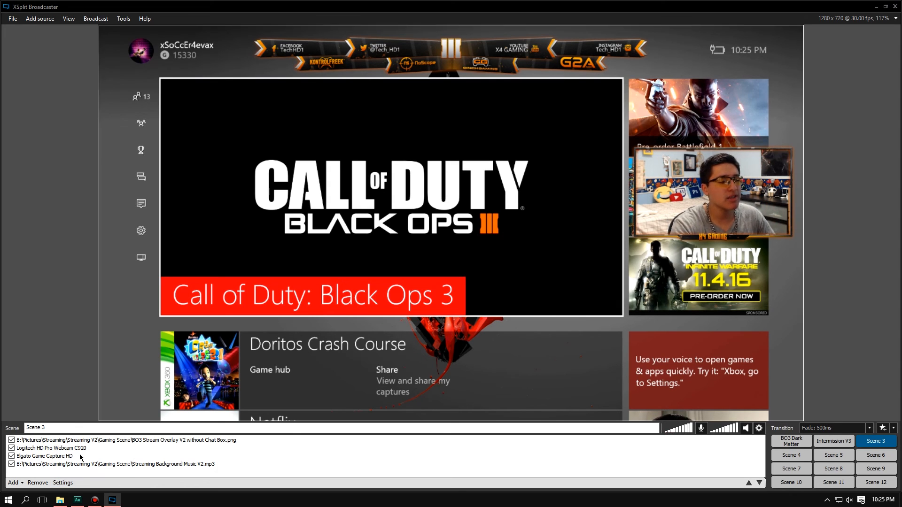
pyautogui.doubleClick(104, 448)
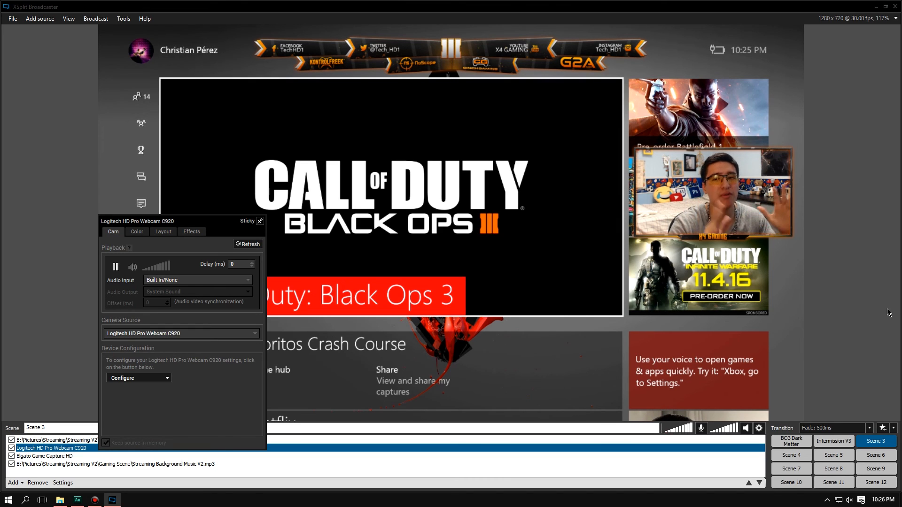
pyautogui.click(840, 399)
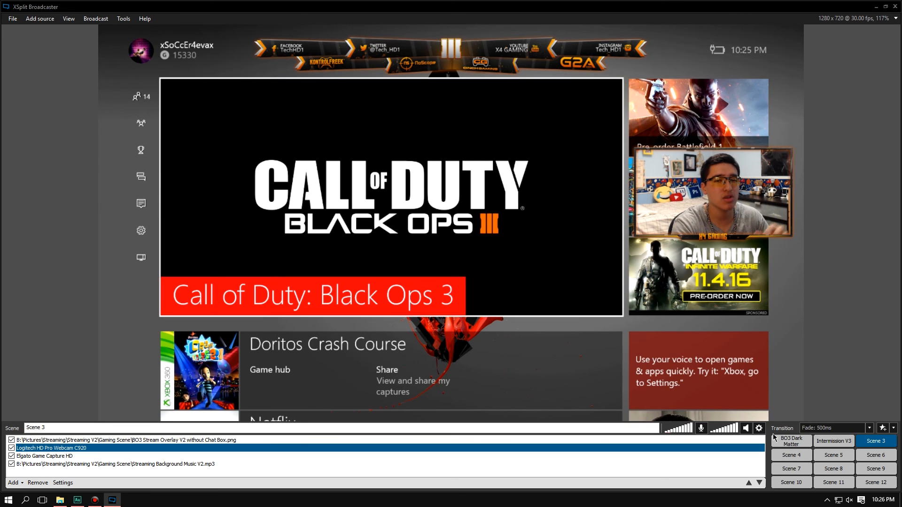
pyautogui.click(757, 429)
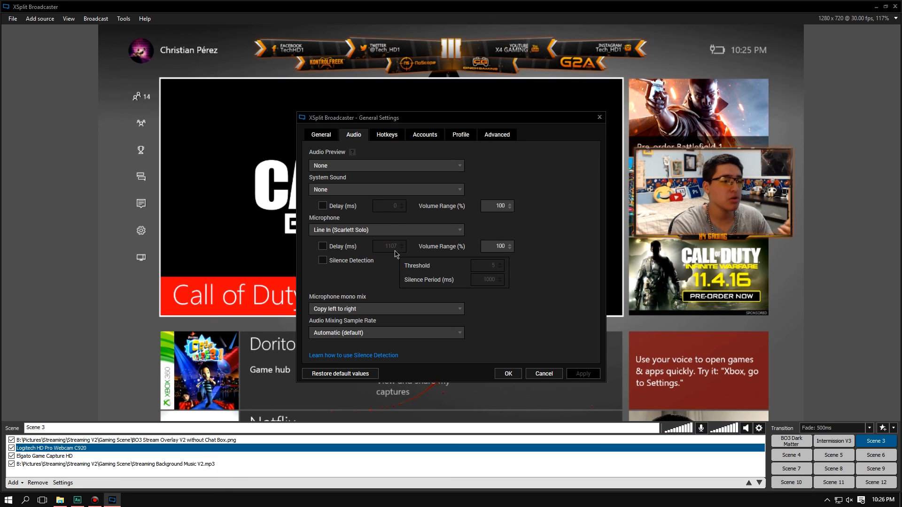
pyautogui.click(546, 375)
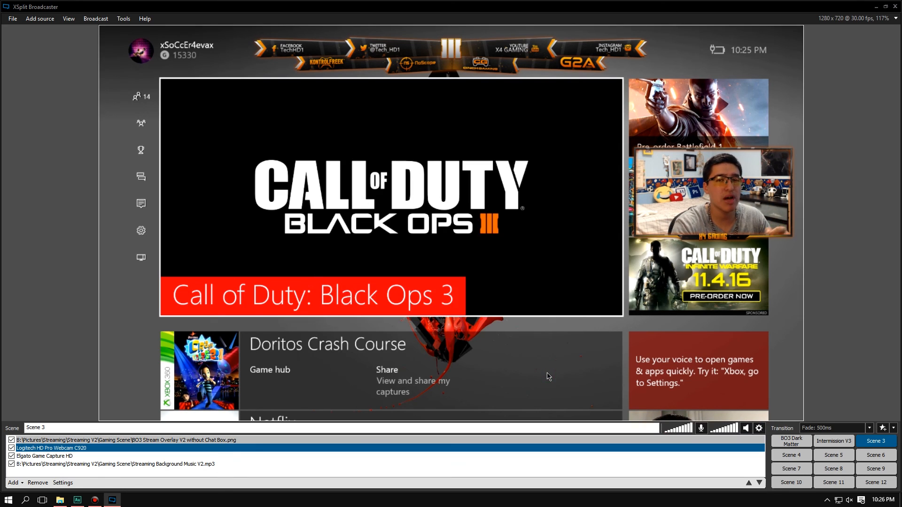